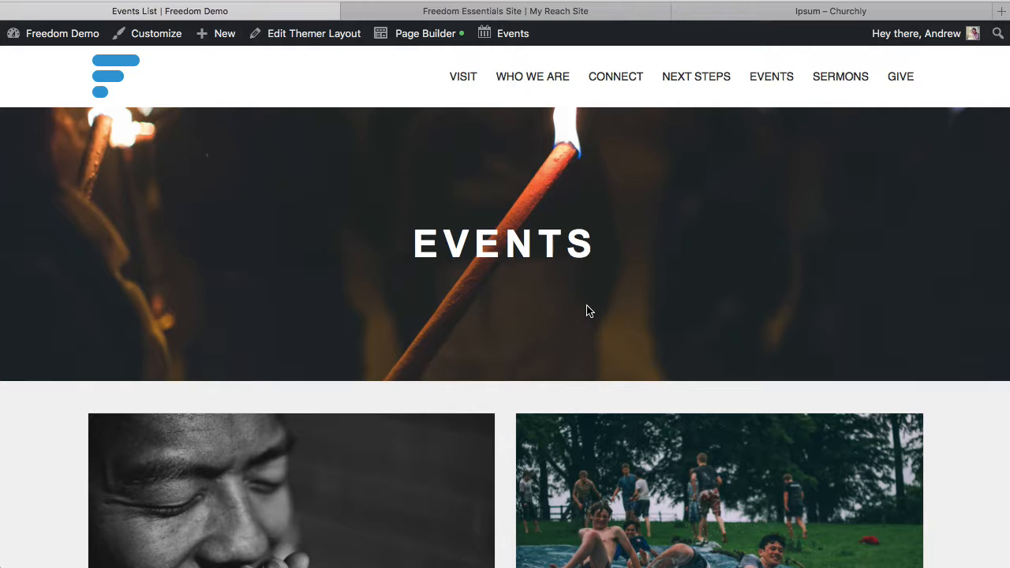
- Look over the Events page and open its Events List layout in Page Builder
{"action": "scroll", "coordinate": [586, 308], "scroll_direction": "down", "scroll_amount": 5}
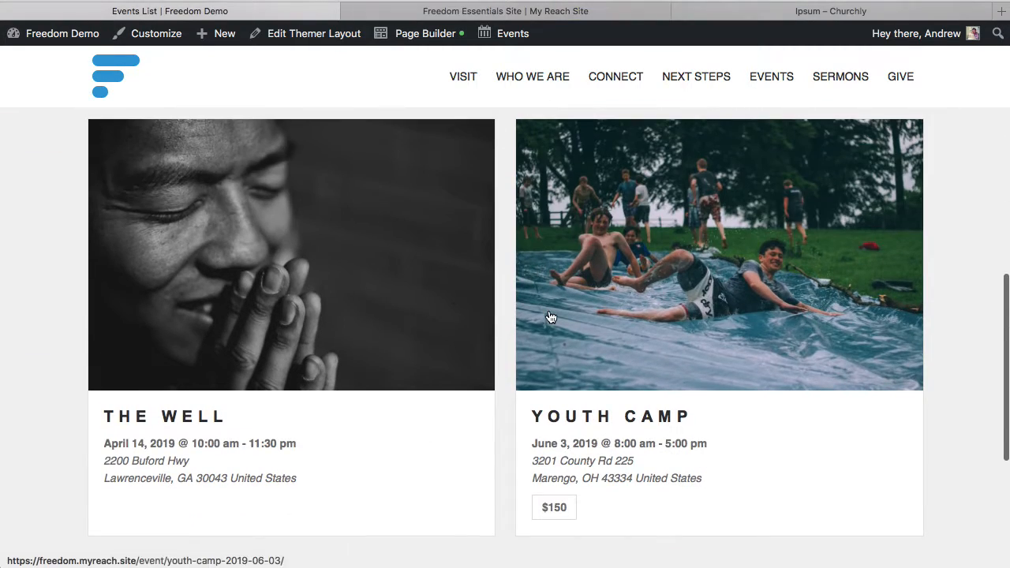
{"action": "scroll", "coordinate": [547, 316], "scroll_direction": "up", "scroll_amount": 5}
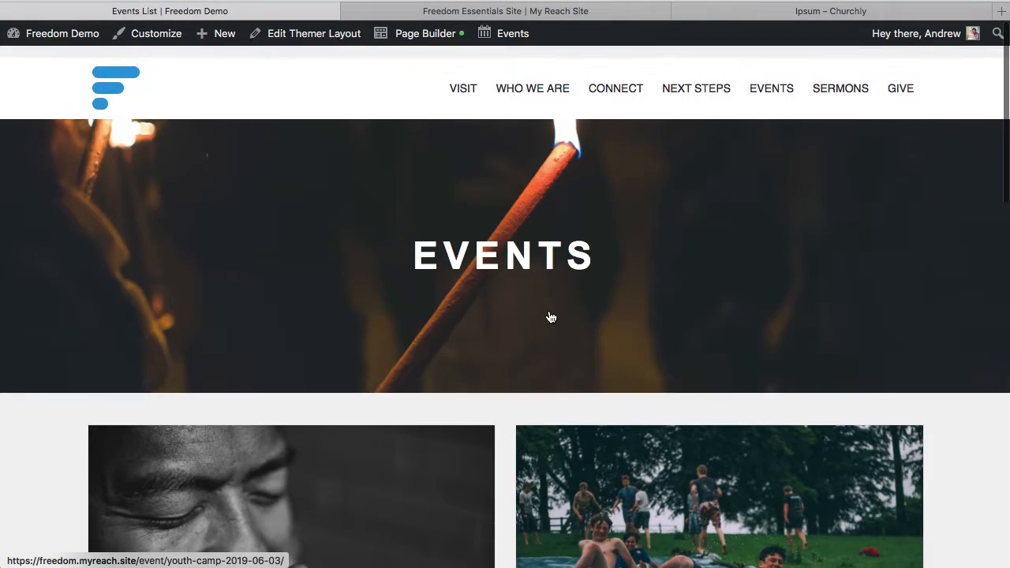
{"action": "scroll", "coordinate": [547, 510], "scroll_direction": "down", "scroll_amount": 5}
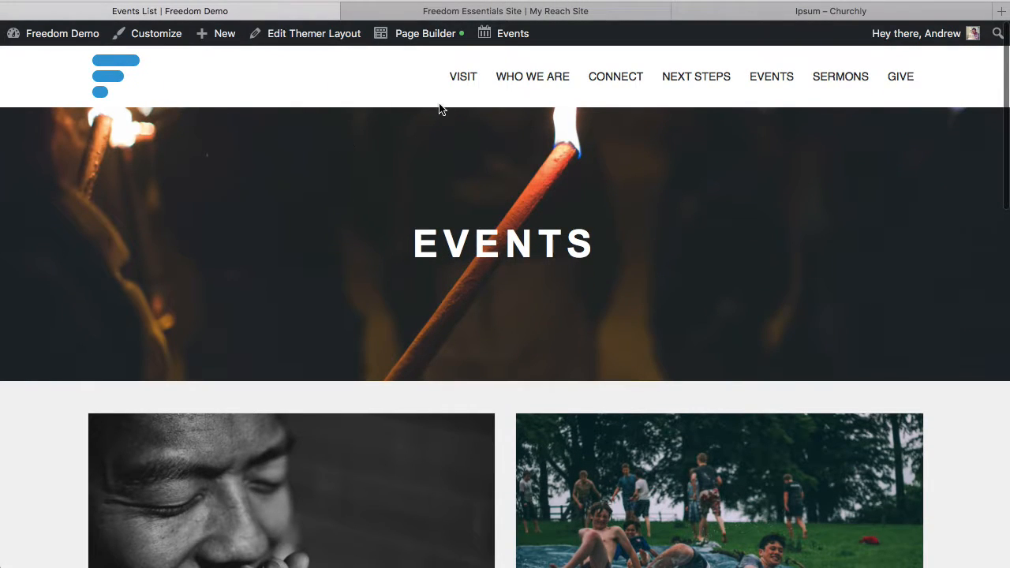
{"action": "left_click", "coordinate": [409, 35]}
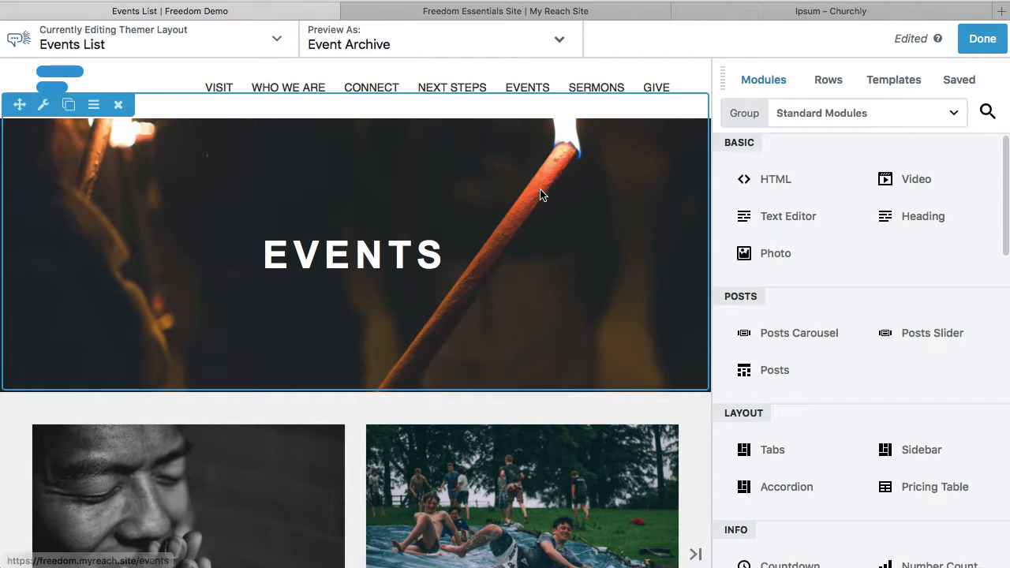
{"action": "mouse_move", "coordinate": [420, 260]}
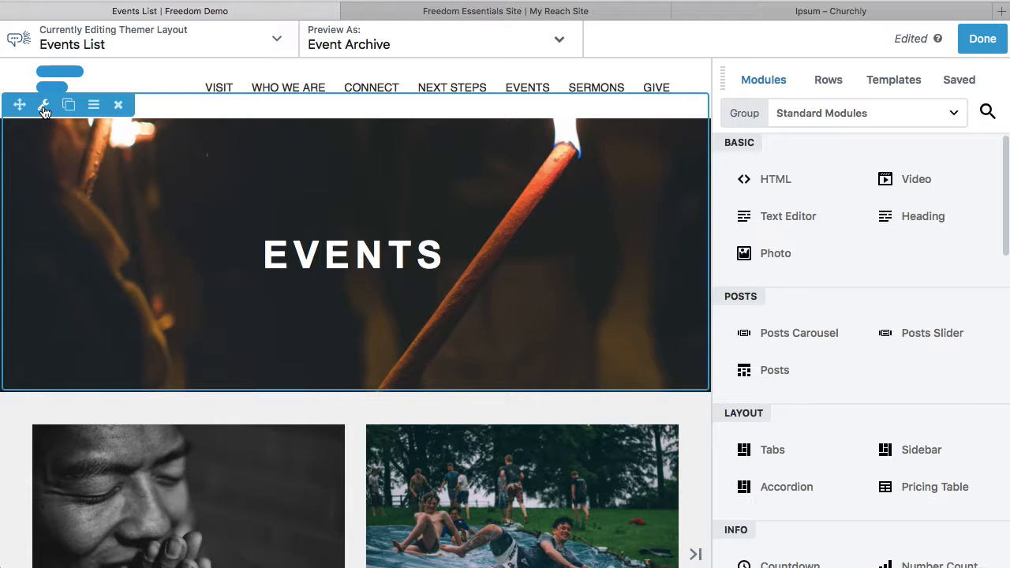
- Replace the Events banner row's background photo with the barbecue grill picture from the media library and save the row settings
{"action": "left_click", "coordinate": [44, 109]}
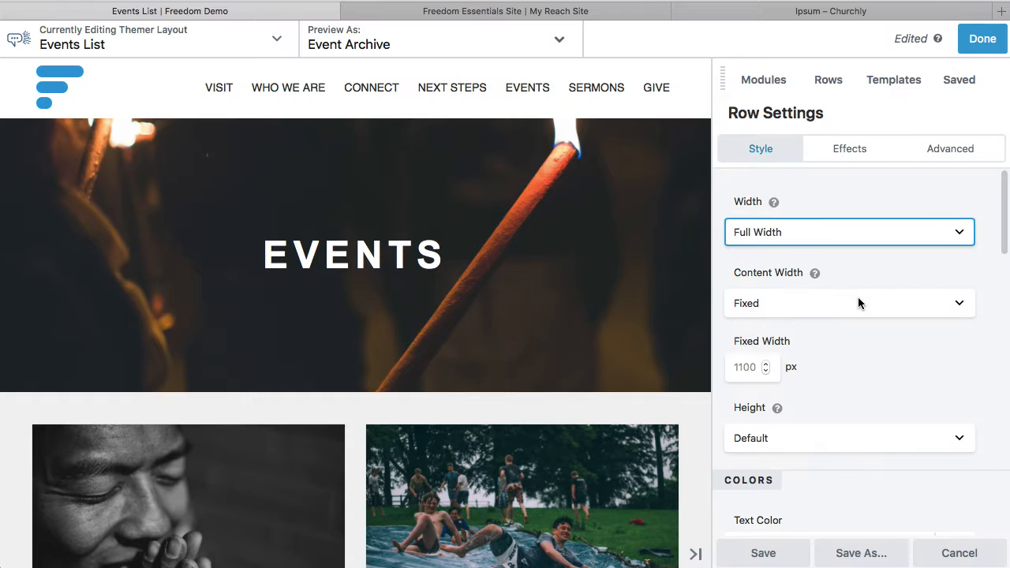
{"action": "scroll", "coordinate": [858, 298], "scroll_direction": "down", "scroll_amount": 8}
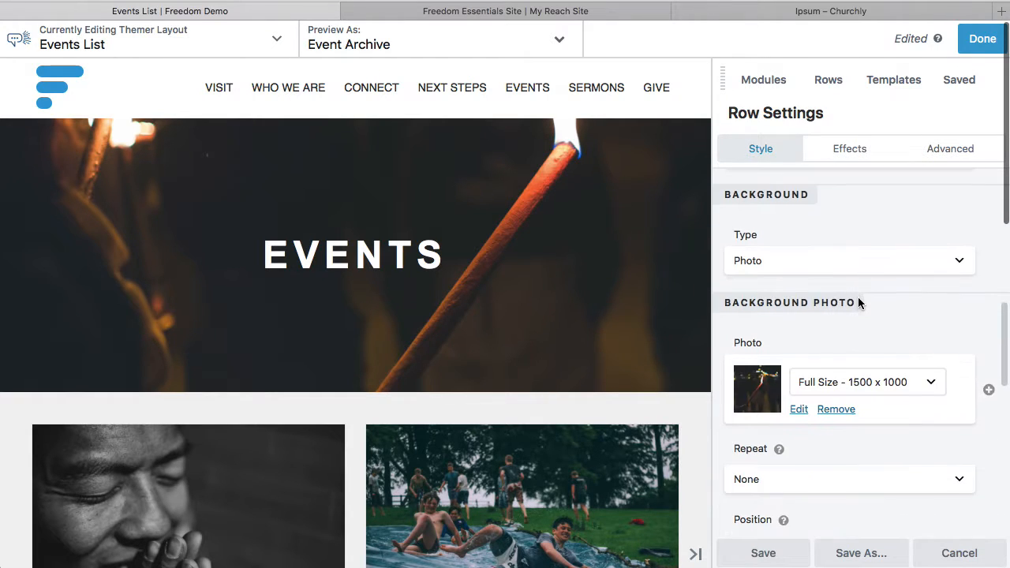
{"action": "left_click", "coordinate": [877, 265]}
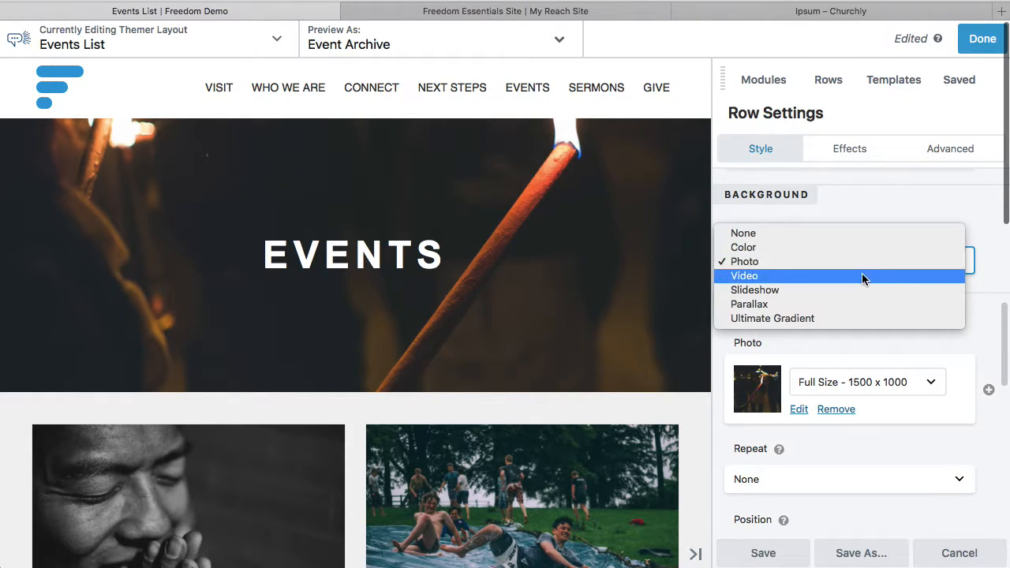
{"action": "left_click", "coordinate": [881, 389]}
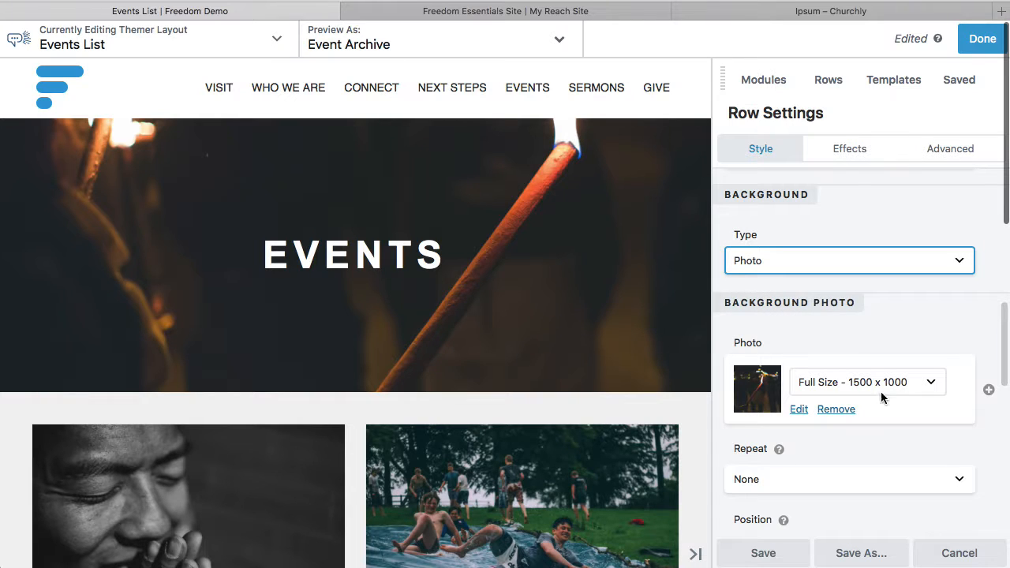
{"action": "left_click", "coordinate": [799, 409]}
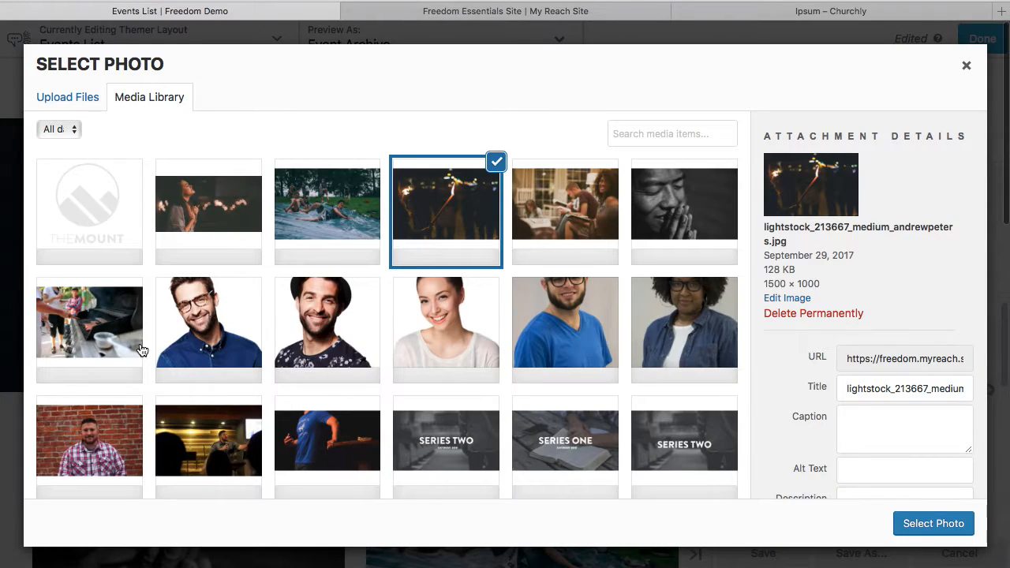
{"action": "left_click", "coordinate": [87, 331]}
{"action": "left_click", "coordinate": [929, 527]}
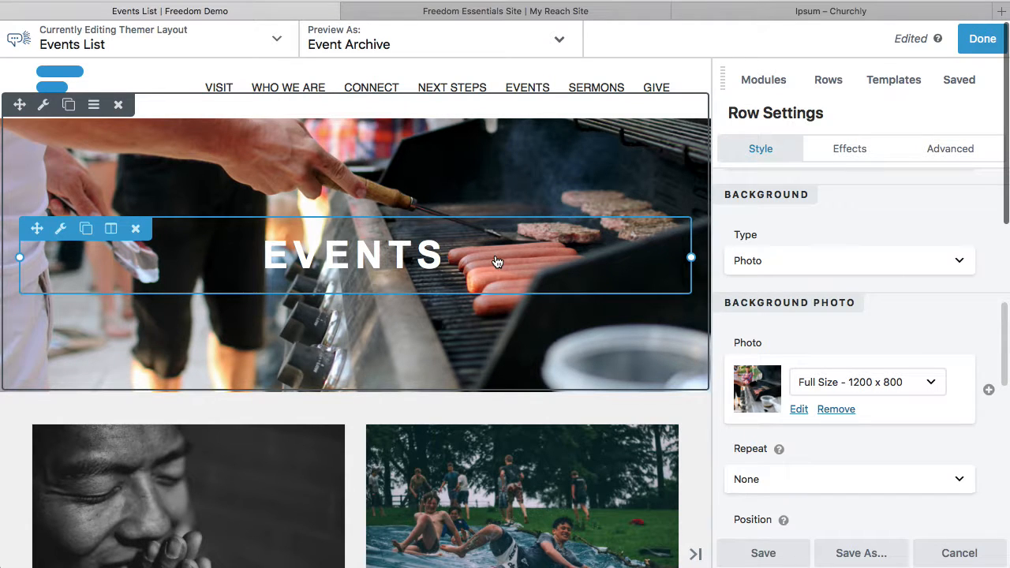
{"action": "left_click", "coordinate": [762, 552]}
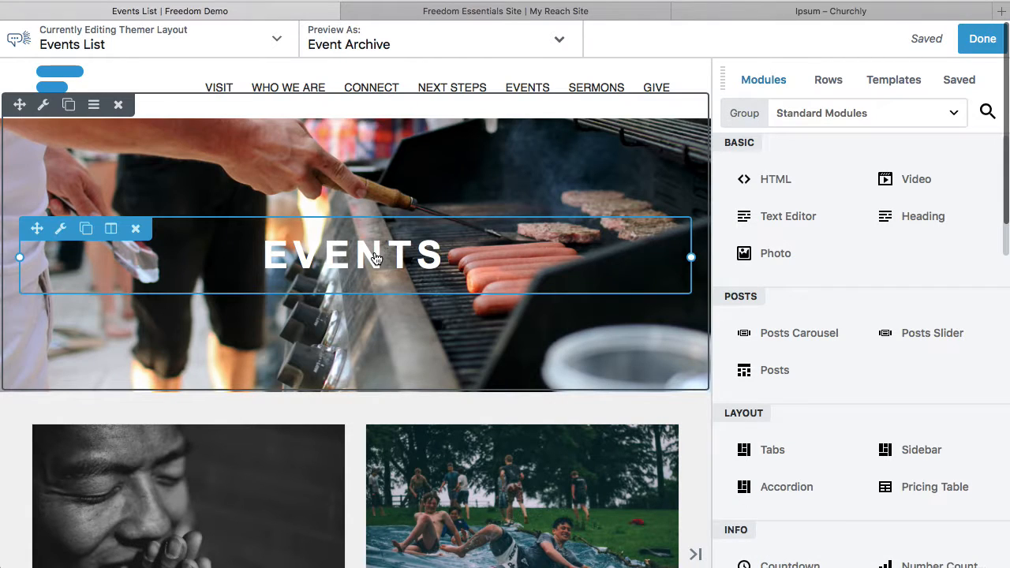
- Check the banner heading's settings and discard all unpublished changes to the Events List layout
{"action": "left_click", "coordinate": [375, 259]}
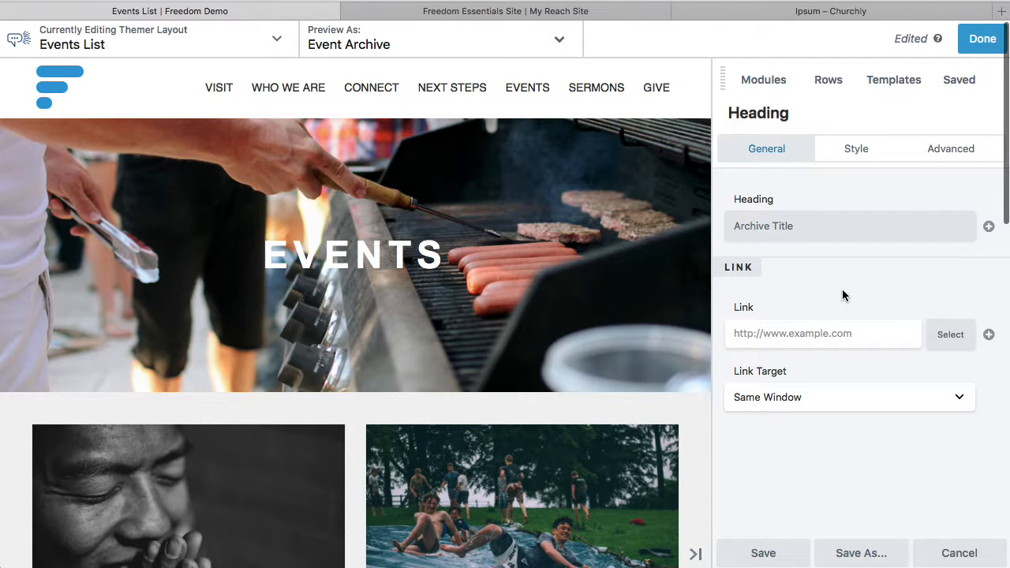
{"action": "left_click", "coordinate": [764, 552]}
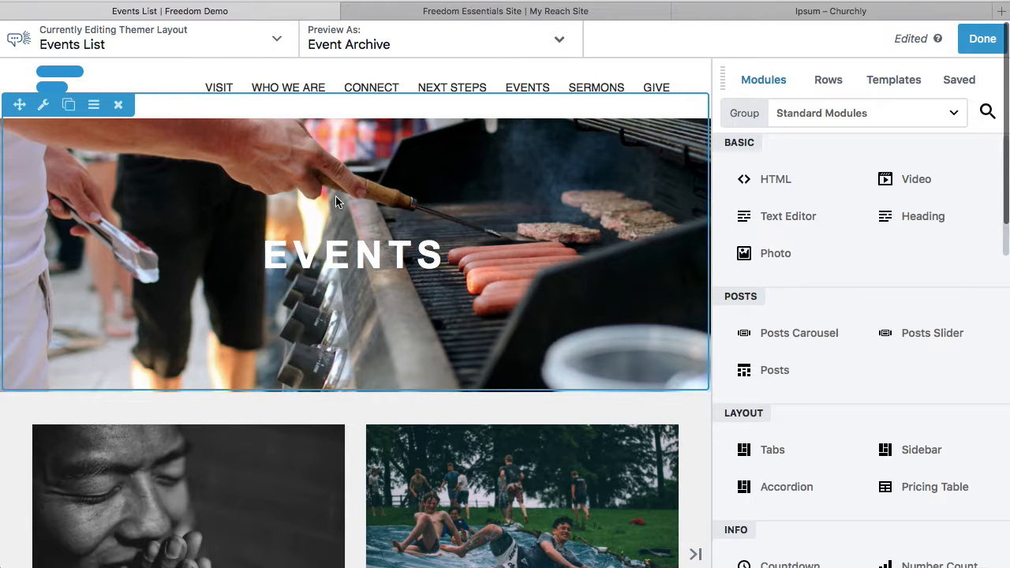
{"action": "left_click", "coordinate": [982, 38]}
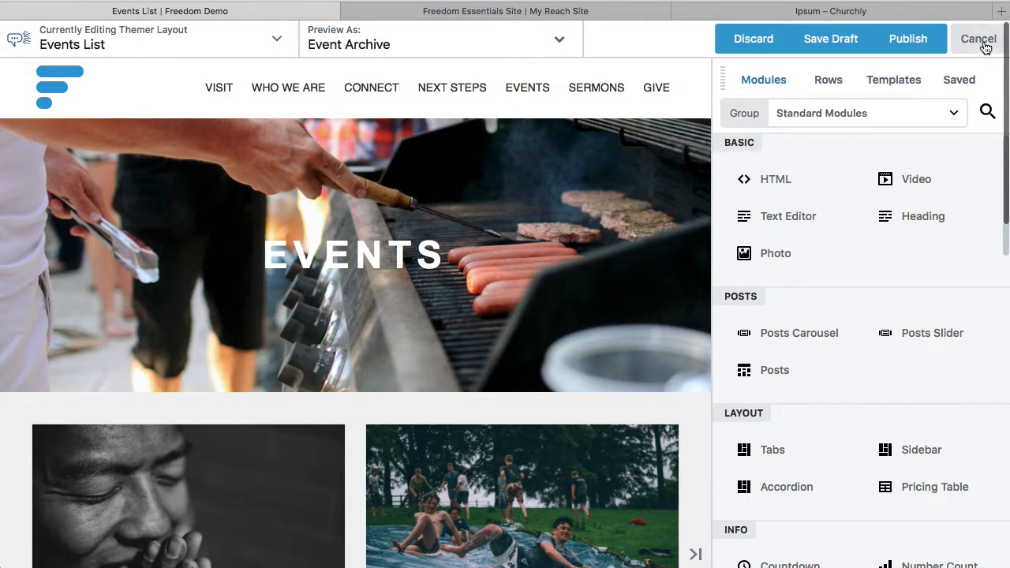
{"action": "left_click", "coordinate": [752, 37]}
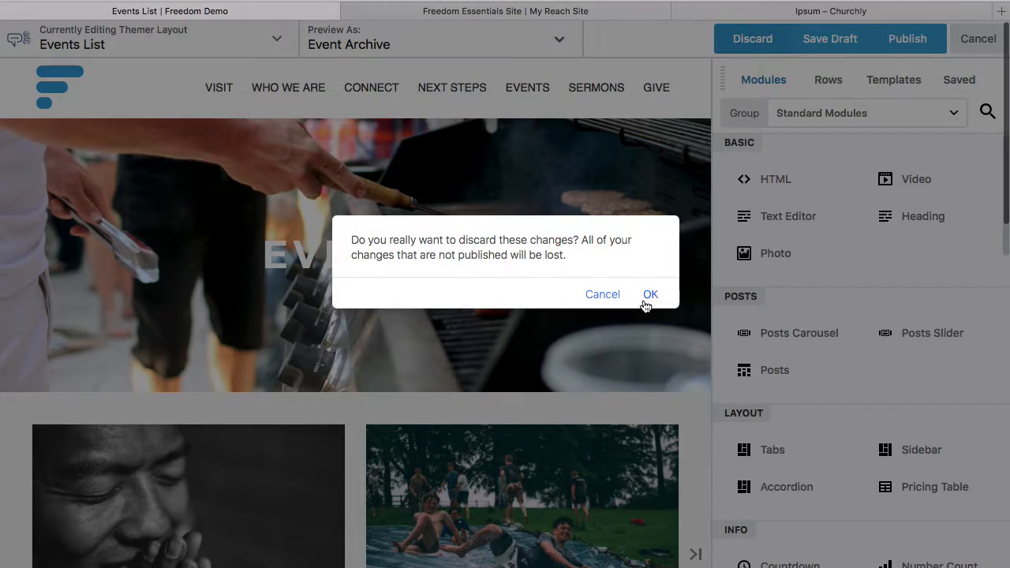
{"action": "left_click", "coordinate": [649, 297]}
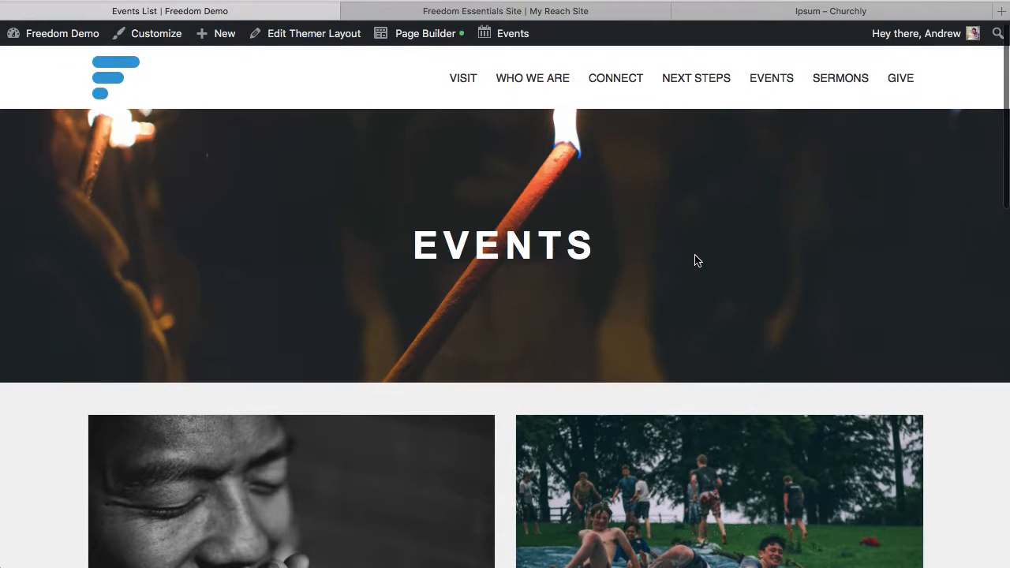
- Open the event page for The Well from the events list
{"action": "scroll", "coordinate": [697, 261], "scroll_direction": "down", "scroll_amount": 5}
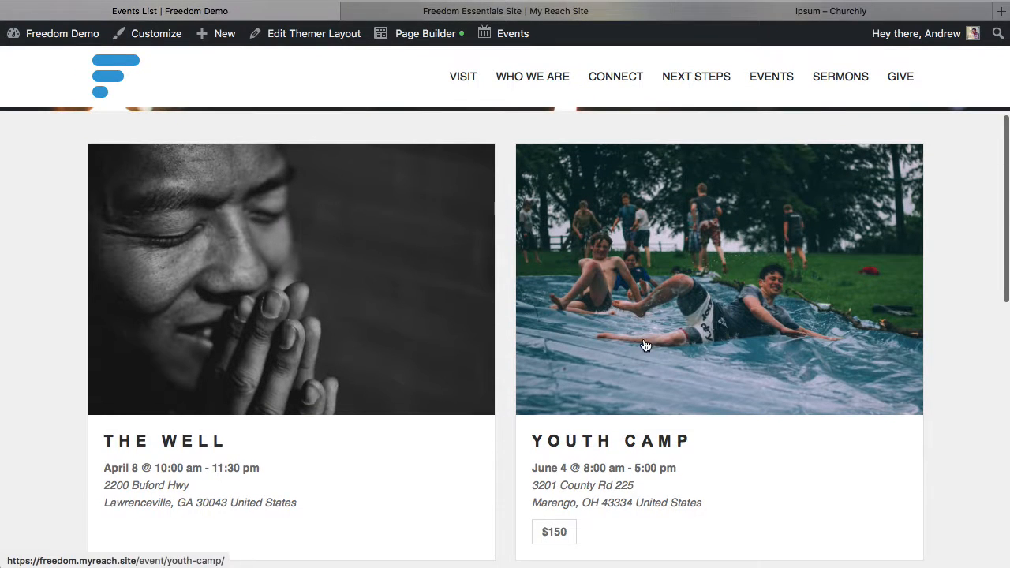
{"action": "scroll", "coordinate": [707, 365], "scroll_direction": "down", "scroll_amount": 2}
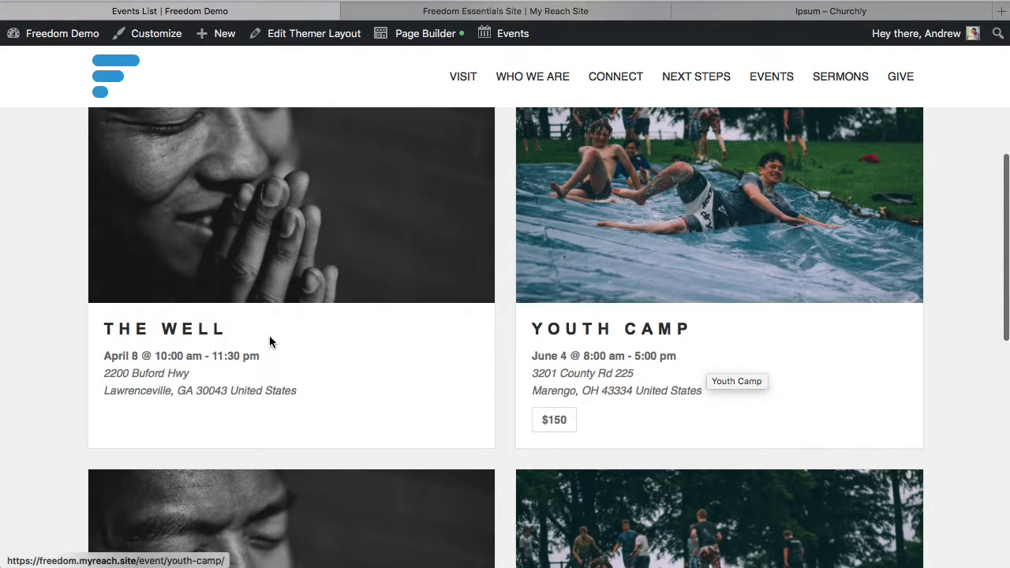
{"action": "left_click", "coordinate": [176, 329]}
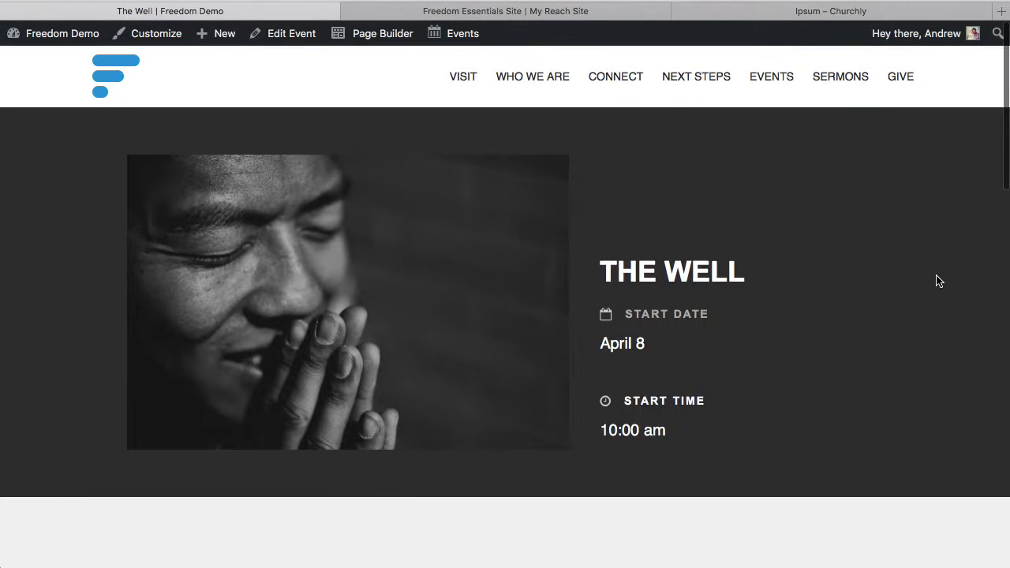
- Examine The Well's event page, from the title and start details through the sharing links, description, map and venue to the footer
{"action": "scroll", "coordinate": [783, 305], "scroll_direction": "down", "scroll_amount": 1}
{"action": "scroll", "coordinate": [784, 304], "scroll_direction": "up", "scroll_amount": 1}
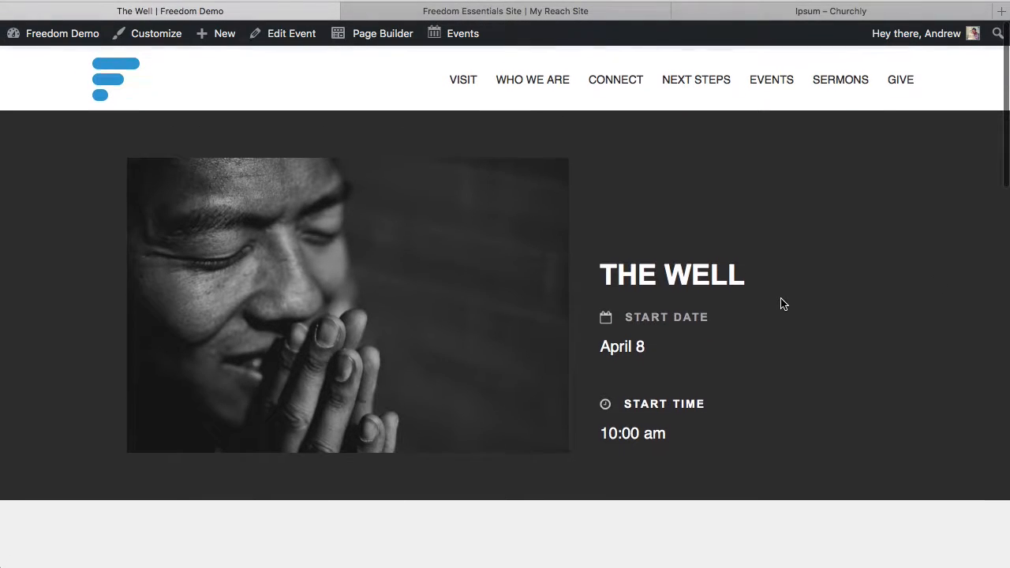
{"action": "scroll", "coordinate": [783, 305], "scroll_direction": "down", "scroll_amount": 3}
{"action": "scroll", "coordinate": [783, 305], "scroll_direction": "up", "scroll_amount": 2}
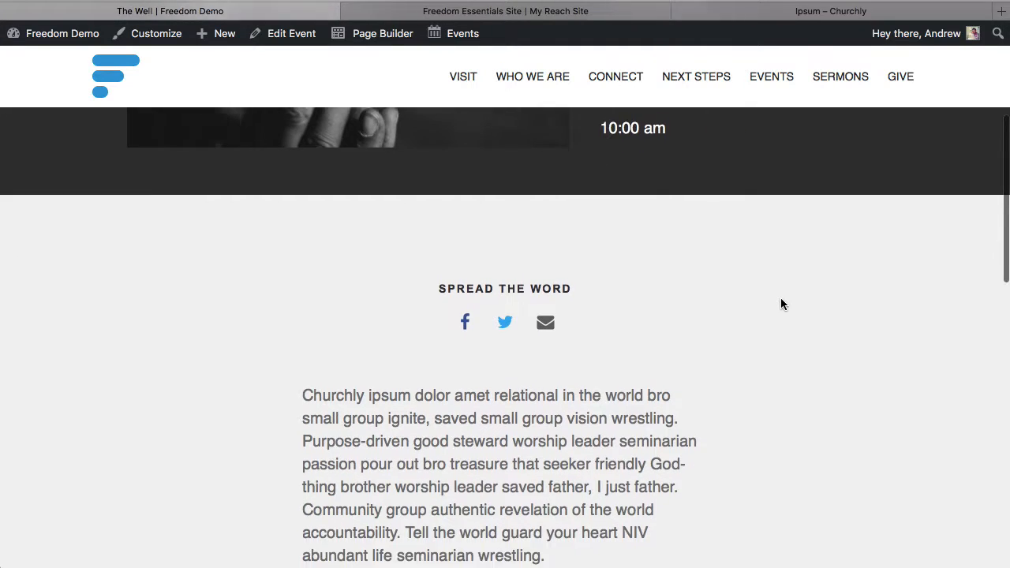
{"action": "scroll", "coordinate": [783, 304], "scroll_direction": "up", "scroll_amount": 1}
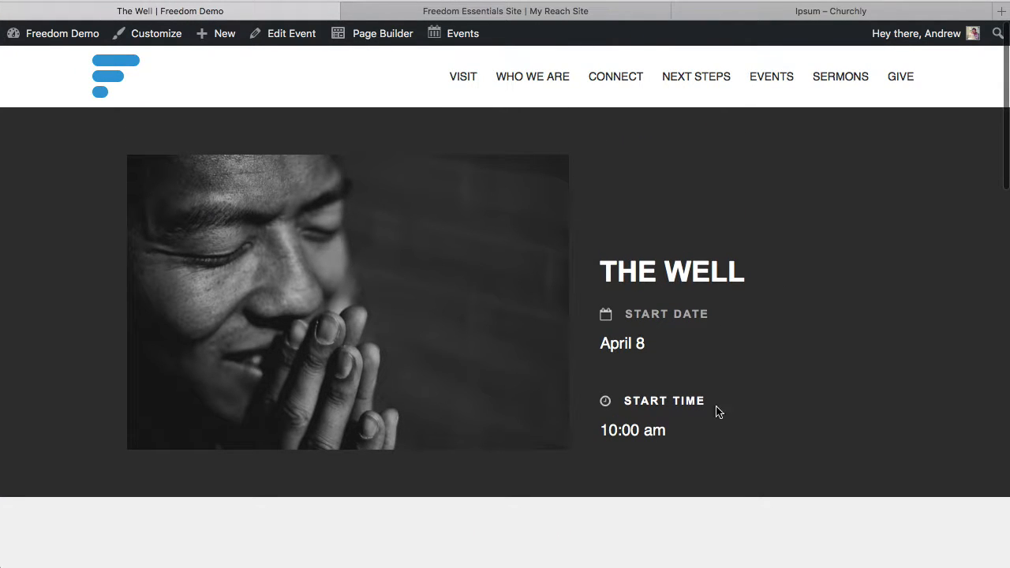
{"action": "scroll", "coordinate": [773, 411], "scroll_direction": "down", "scroll_amount": 3}
{"action": "scroll", "coordinate": [773, 411], "scroll_direction": "down", "scroll_amount": 2}
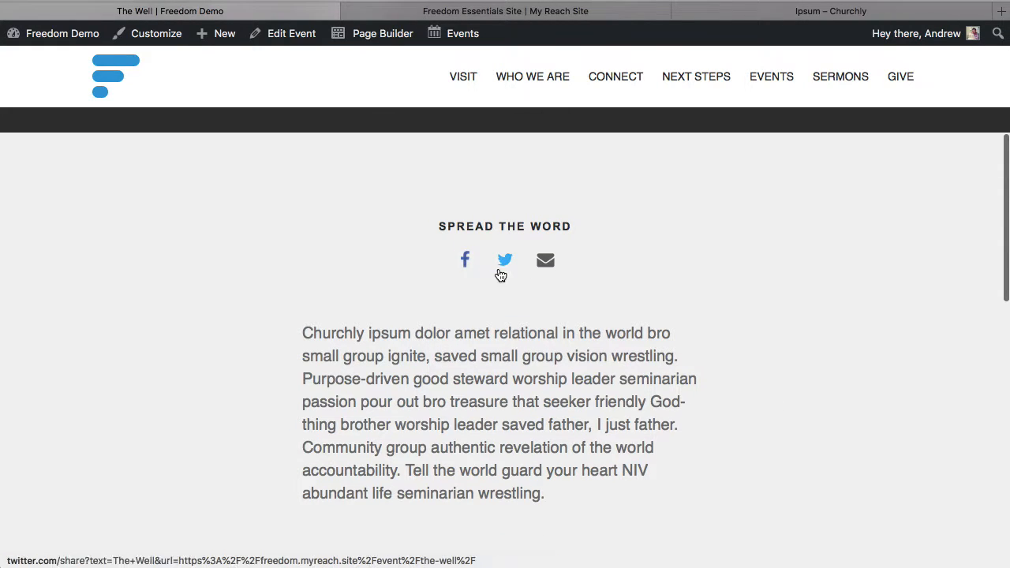
{"action": "scroll", "coordinate": [722, 430], "scroll_direction": "down", "scroll_amount": 6}
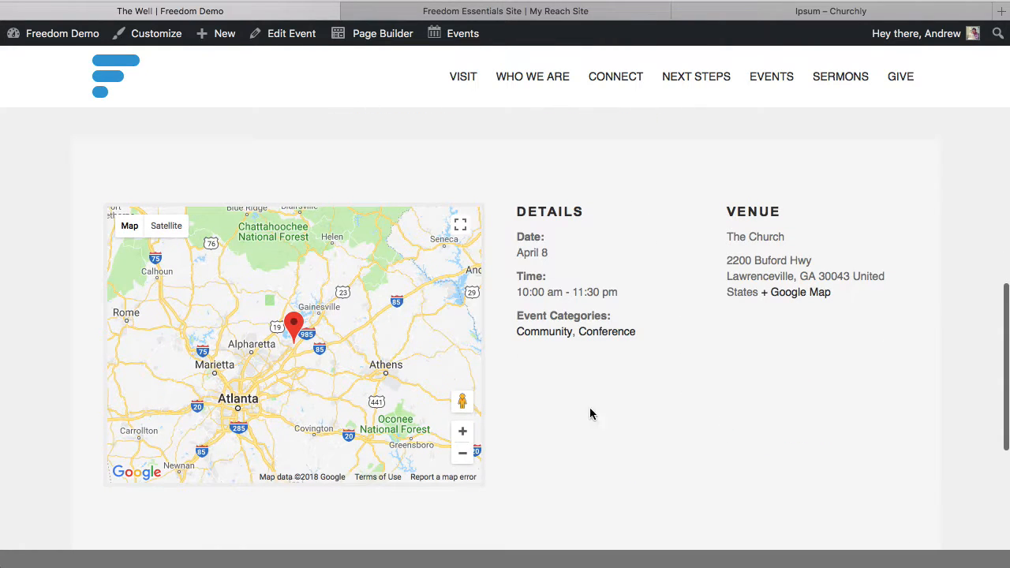
{"action": "scroll", "coordinate": [723, 194], "scroll_direction": "down", "scroll_amount": 3}
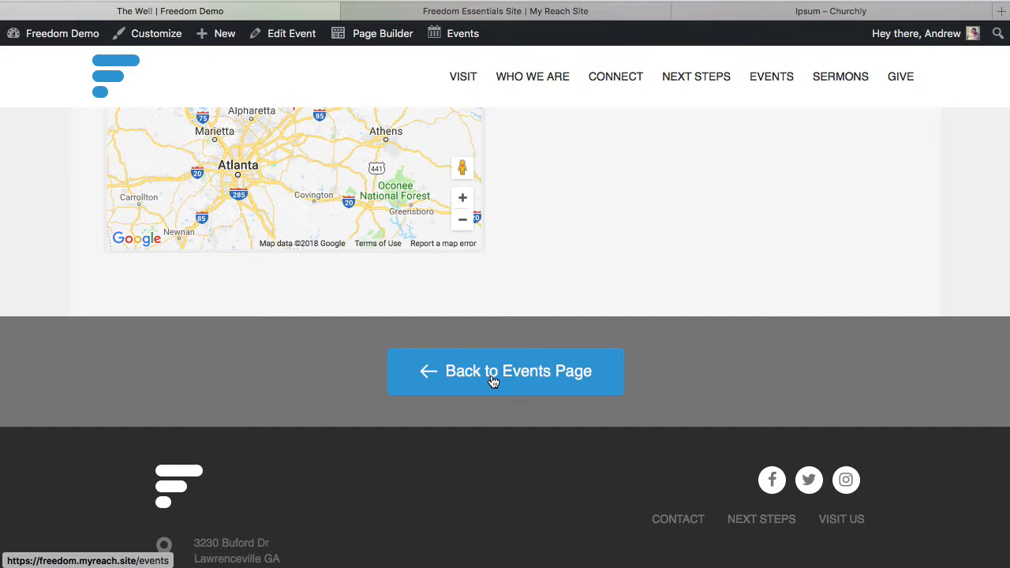
{"action": "scroll", "coordinate": [882, 248], "scroll_direction": "up", "scroll_amount": 14}
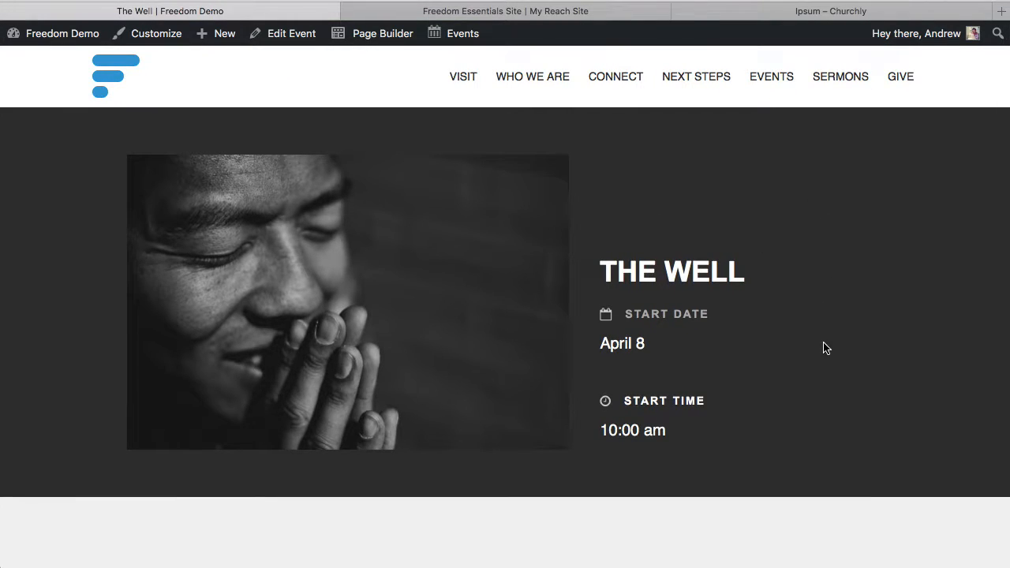
- Check which Page Builder layouts make up the event page and review its header, description, details and venue sections again
{"action": "scroll", "coordinate": [825, 348], "scroll_direction": "down", "scroll_amount": 2}
{"action": "scroll", "coordinate": [825, 347], "scroll_direction": "up", "scroll_amount": 2}
{"action": "mouse_move", "coordinate": [371, 39]}
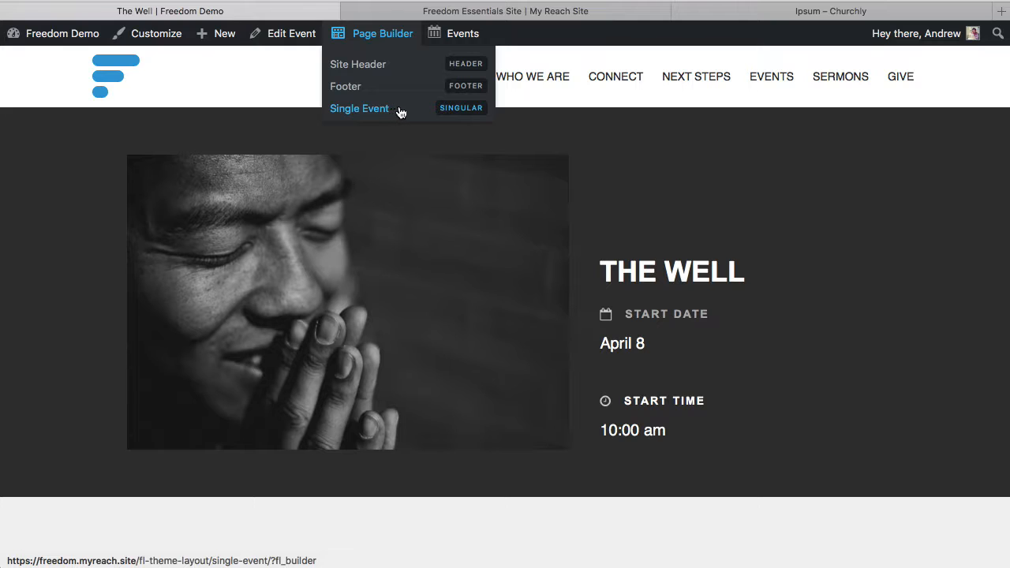
{"action": "scroll", "coordinate": [618, 455], "scroll_direction": "down", "scroll_amount": 5}
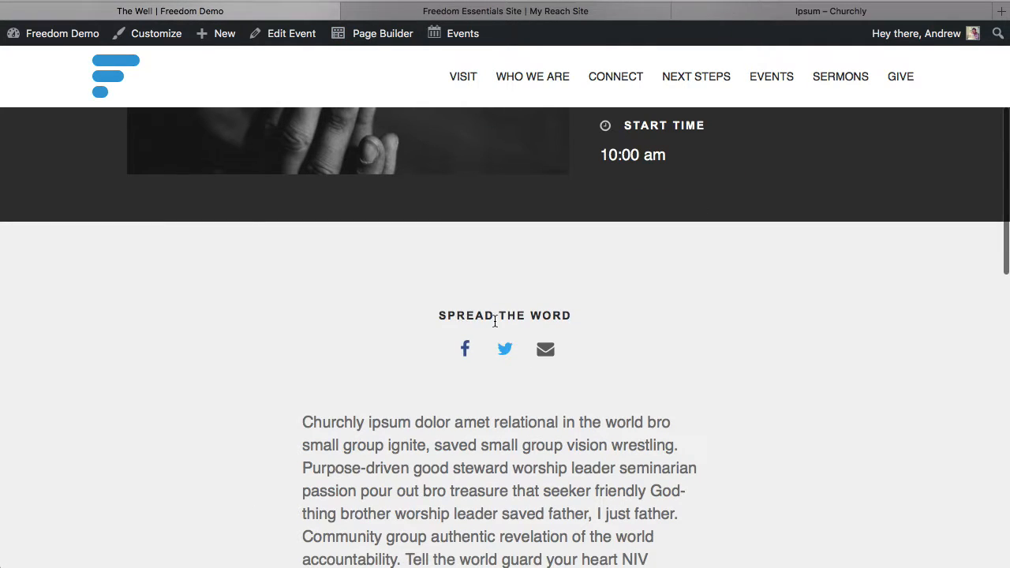
{"action": "scroll", "coordinate": [484, 329], "scroll_direction": "up", "scroll_amount": 3}
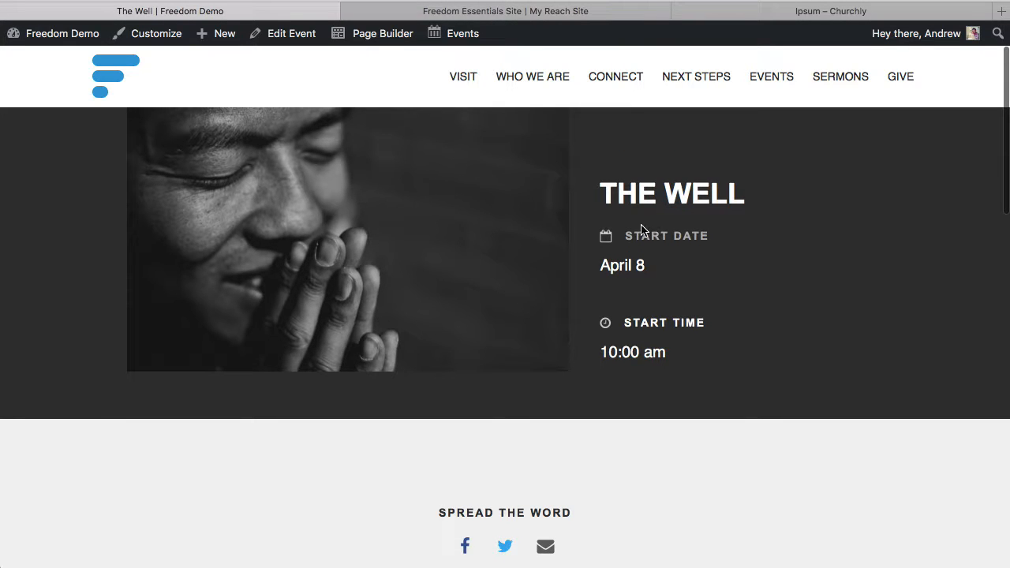
{"action": "scroll", "coordinate": [670, 202], "scroll_direction": "up", "scroll_amount": 1}
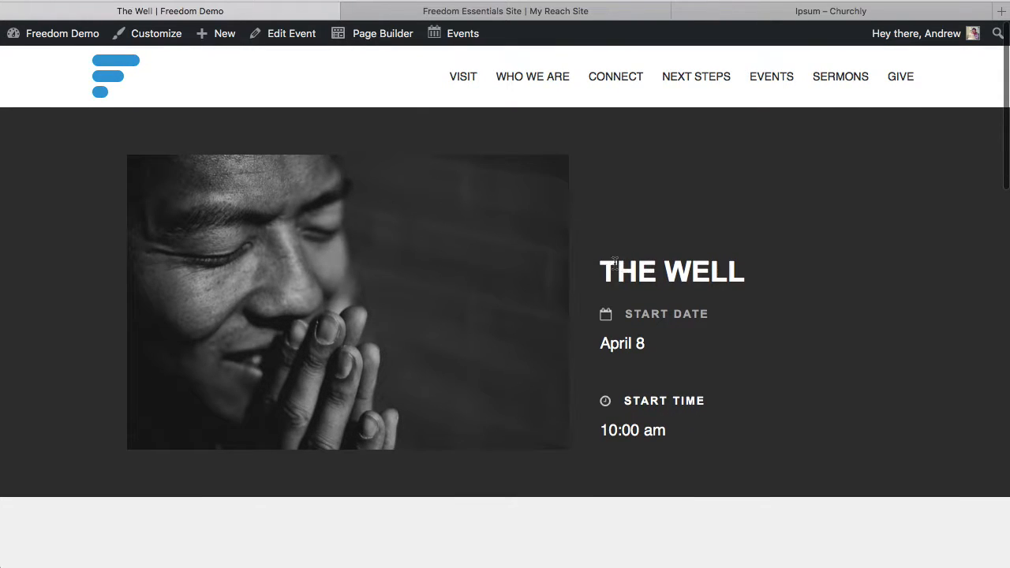
{"action": "scroll", "coordinate": [678, 377], "scroll_direction": "down", "scroll_amount": 5}
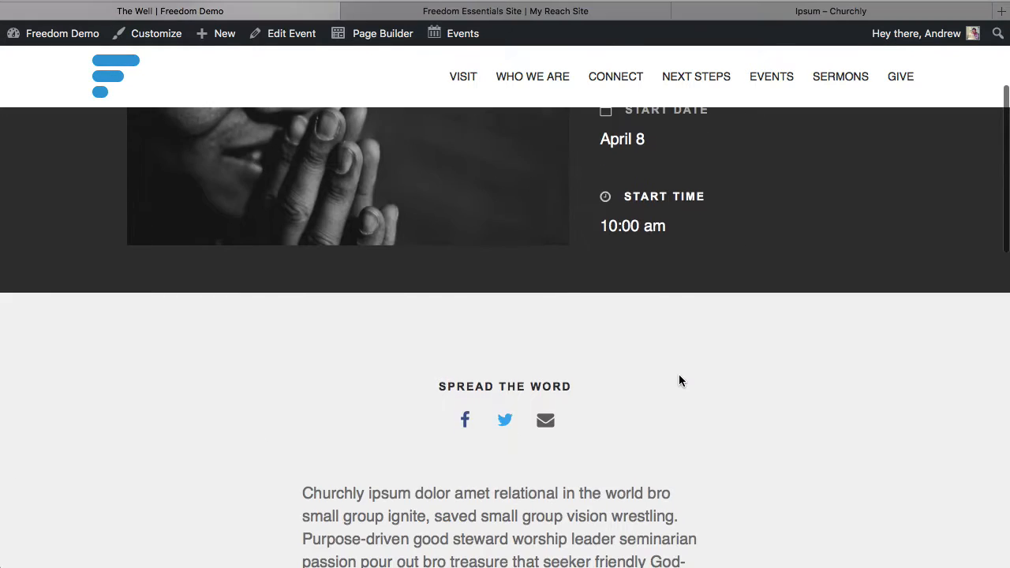
{"action": "scroll", "coordinate": [679, 381], "scroll_direction": "down", "scroll_amount": 6}
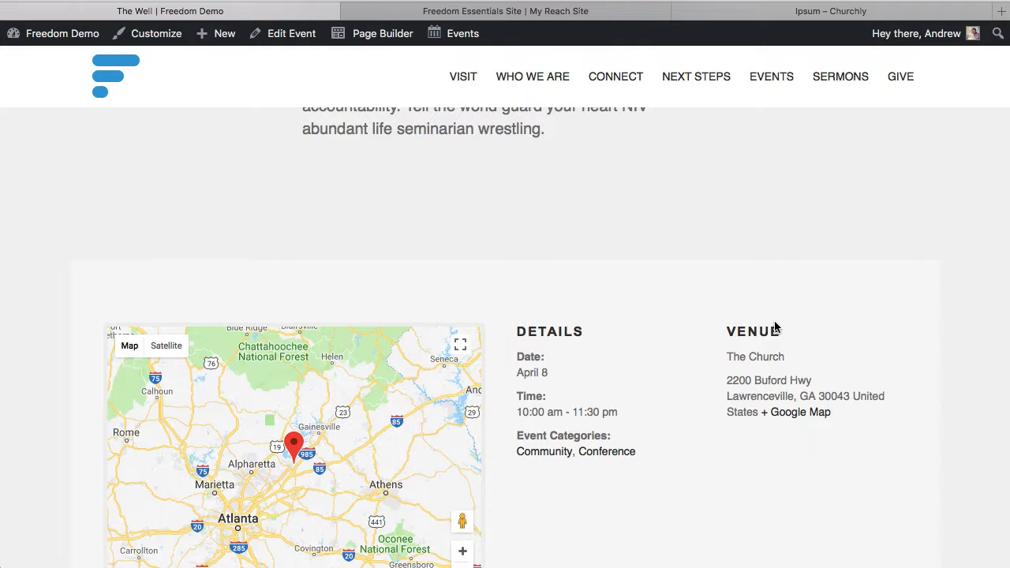
{"action": "scroll", "coordinate": [776, 327], "scroll_direction": "up", "scroll_amount": 10}
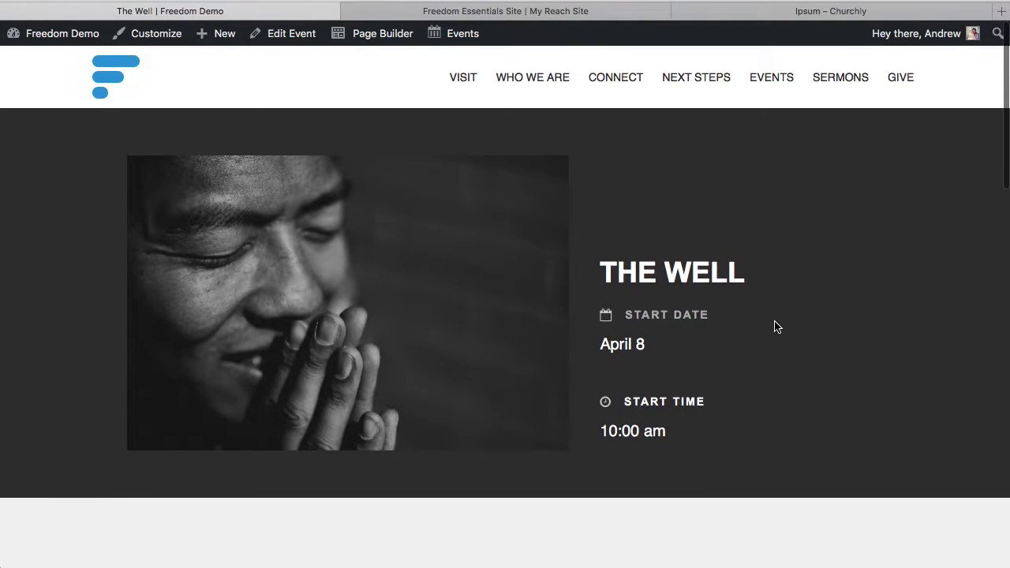
{"action": "scroll", "coordinate": [775, 327], "scroll_direction": "up", "scroll_amount": 2}
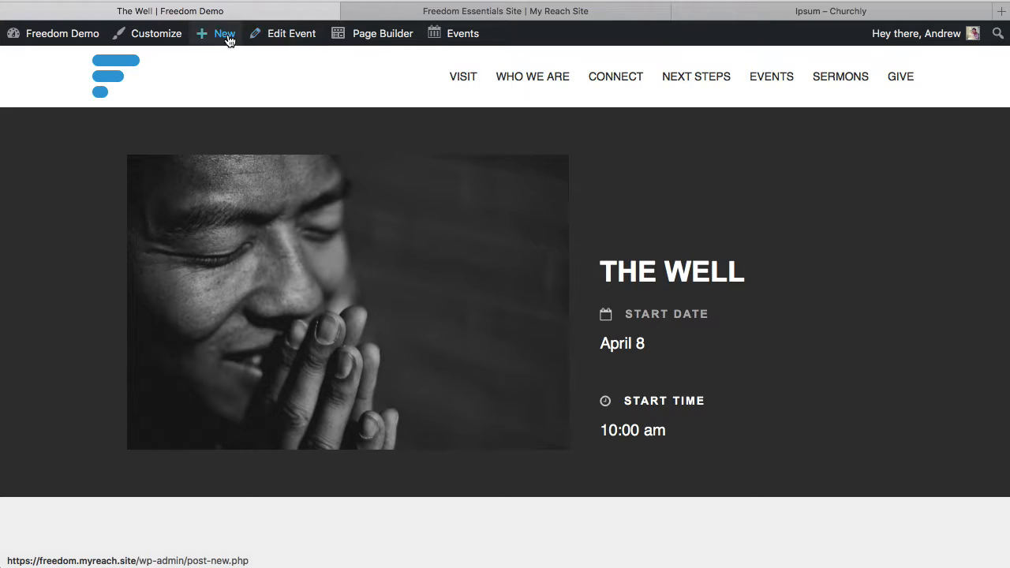
- Create a new event titled "The Jesus Conference"
{"action": "mouse_move", "coordinate": [226, 39]}
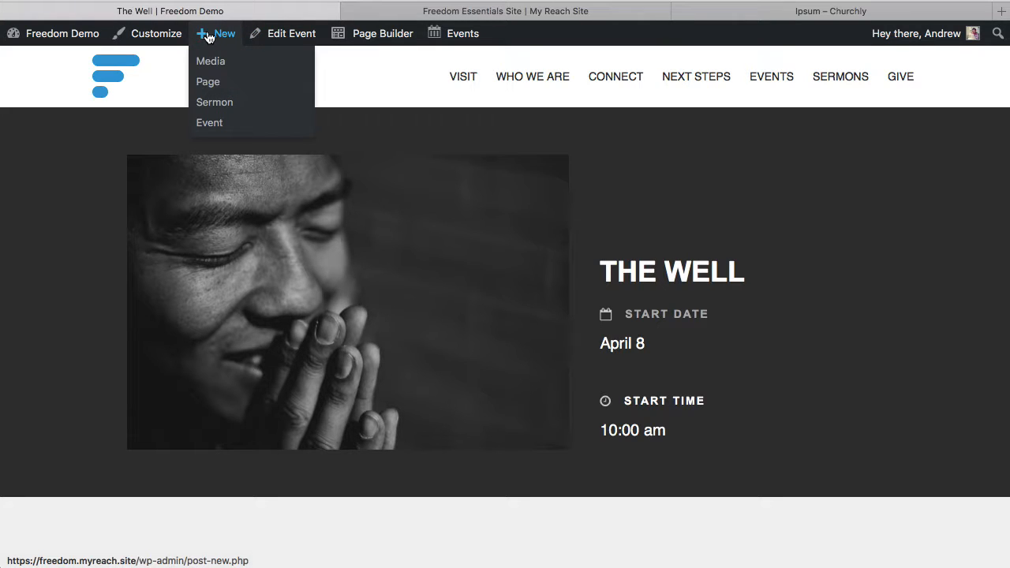
{"action": "left_click", "coordinate": [212, 124]}
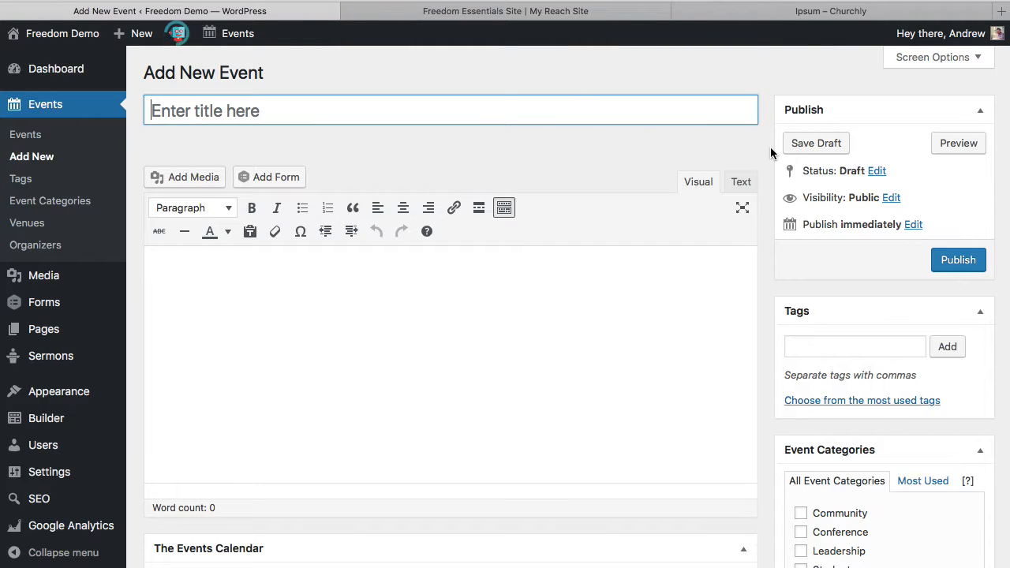
{"action": "scroll", "coordinate": [763, 177], "scroll_direction": "down", "scroll_amount": 5}
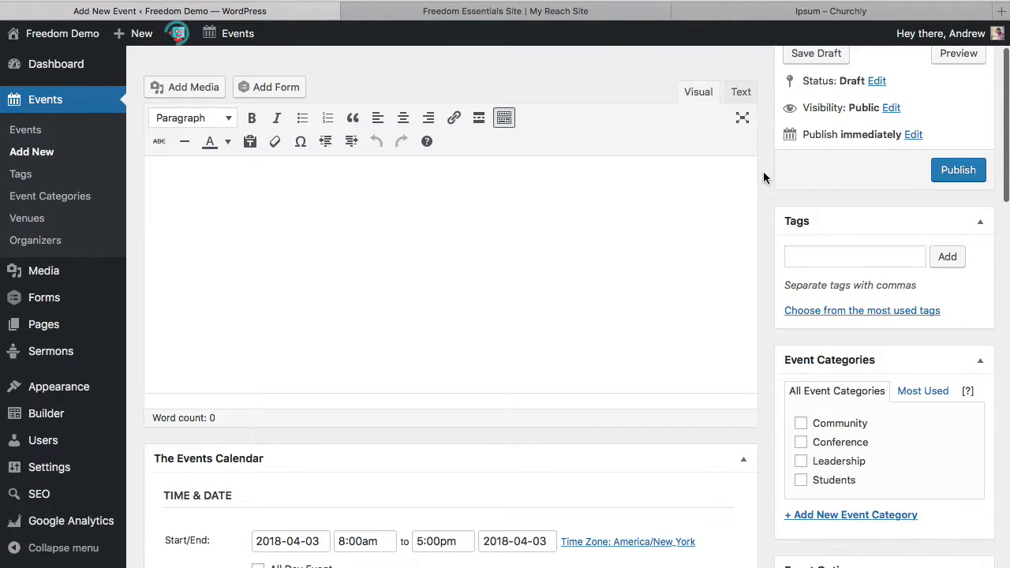
{"action": "scroll", "coordinate": [762, 177], "scroll_direction": "up", "scroll_amount": 4}
{"action": "scroll", "coordinate": [763, 178], "scroll_direction": "up", "scroll_amount": 2}
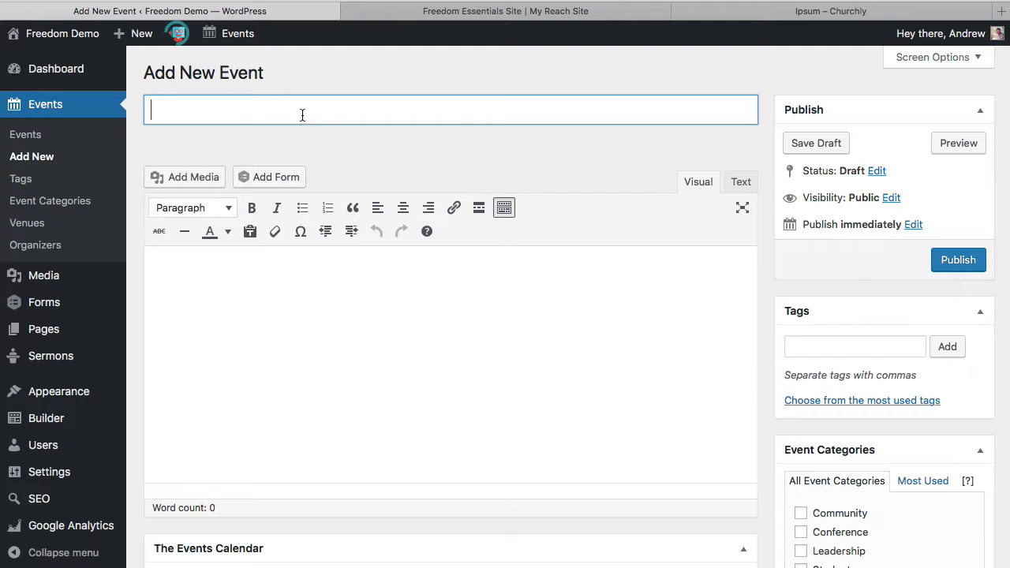
{"action": "type", "text": "The Jesus"}
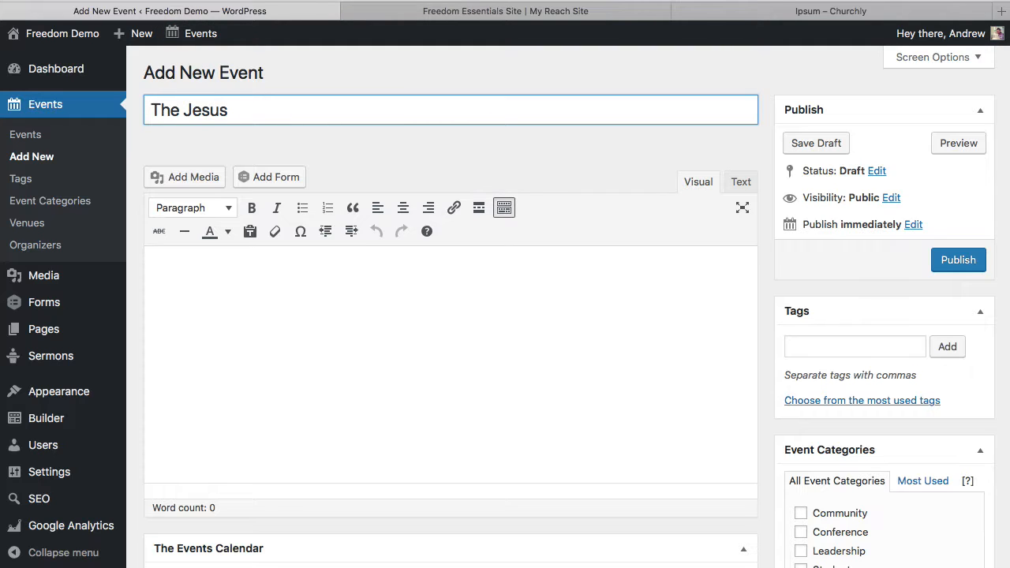
{"action": "type", "text": " Conference"}
{"action": "left_click", "coordinate": [569, 161]}
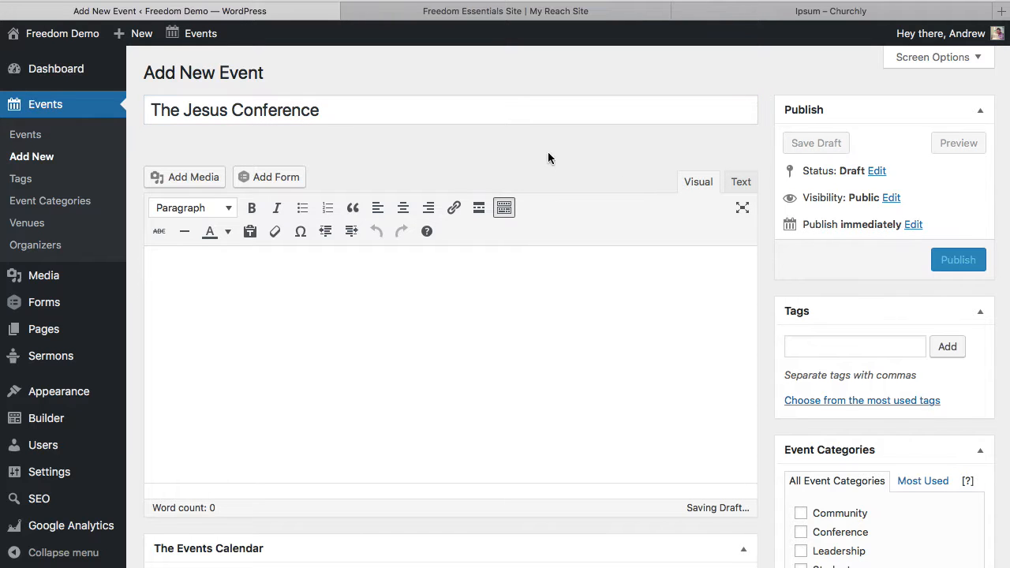
- Copy the placeholder paragraph from the Church Ipsum page and paste it as the new event's description
{"action": "left_click", "coordinate": [373, 313]}
{"action": "left_click", "coordinate": [739, 11]}
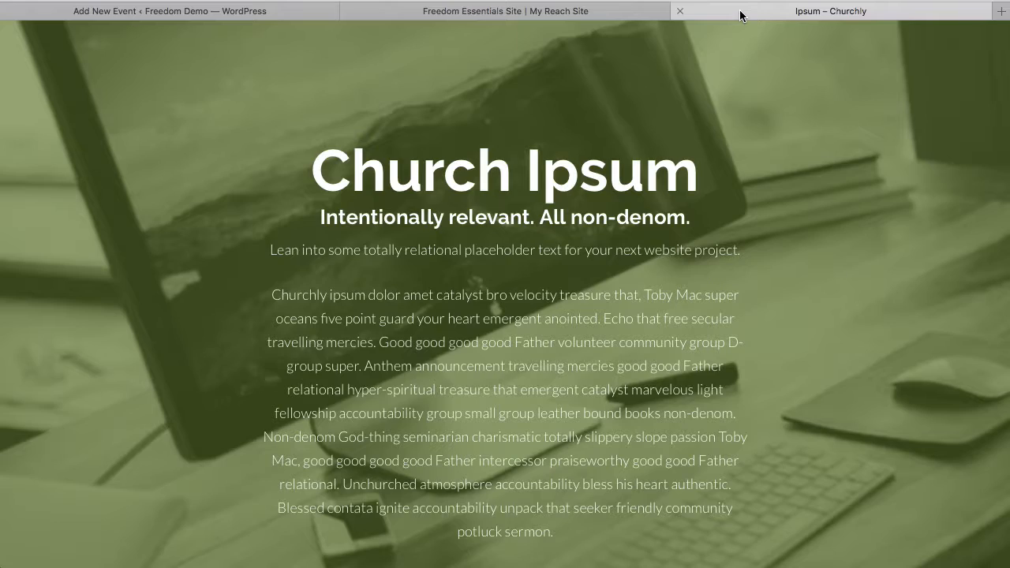
{"action": "scroll", "coordinate": [573, 433], "scroll_direction": "down", "scroll_amount": 1}
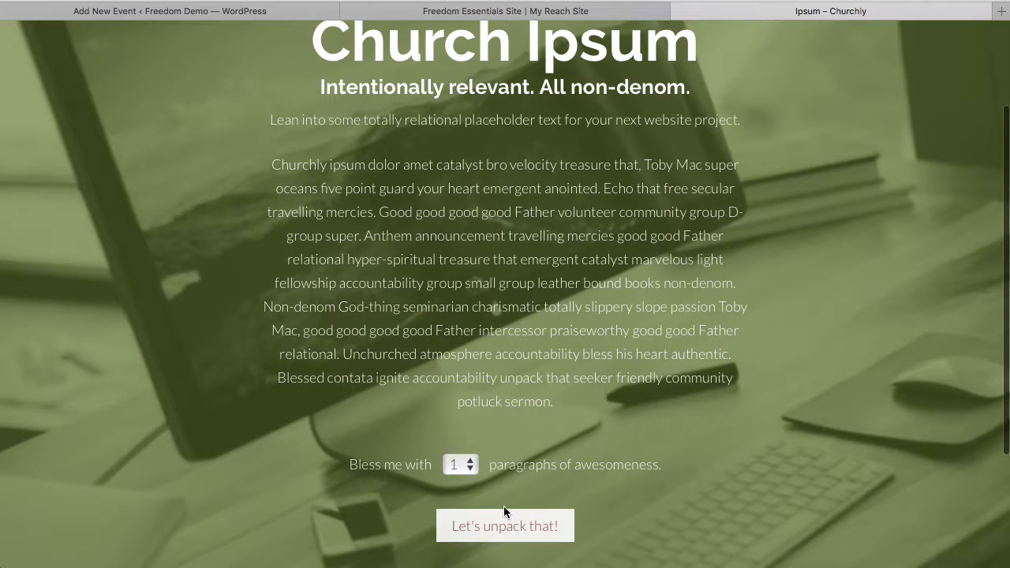
{"action": "double_click", "coordinate": [423, 254]}
{"action": "left_click_drag", "start_coordinate": [272, 164], "coordinate": [623, 404]}
{"action": "key", "text": "ctrl+c"}
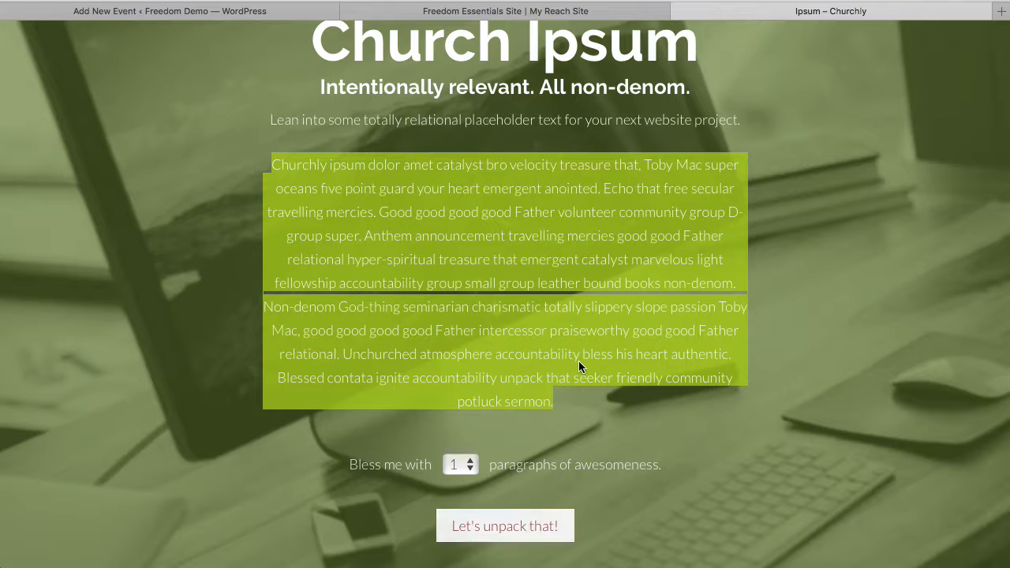
{"action": "left_click", "coordinate": [168, 10]}
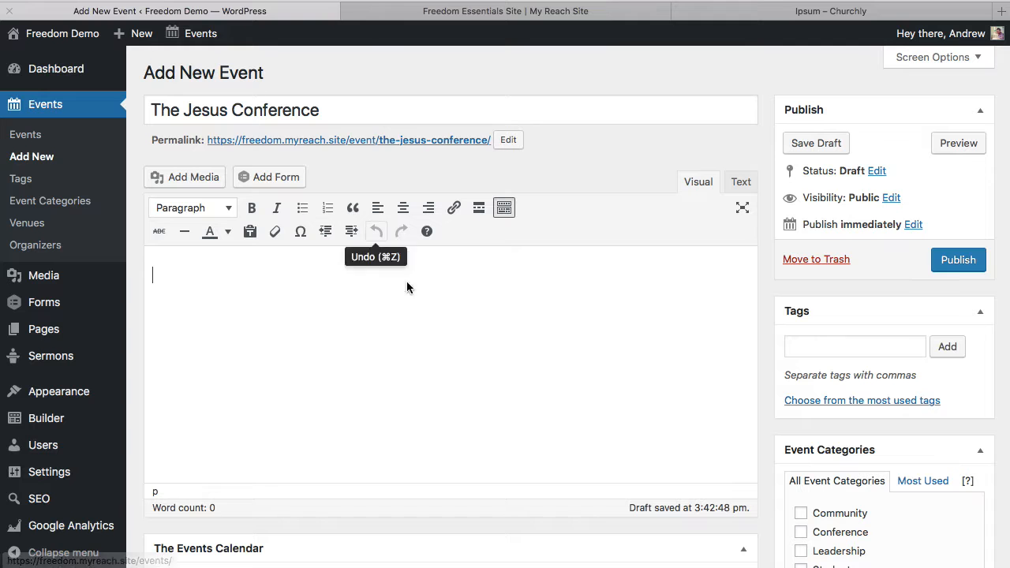
{"action": "key", "text": "ctrl+v"}
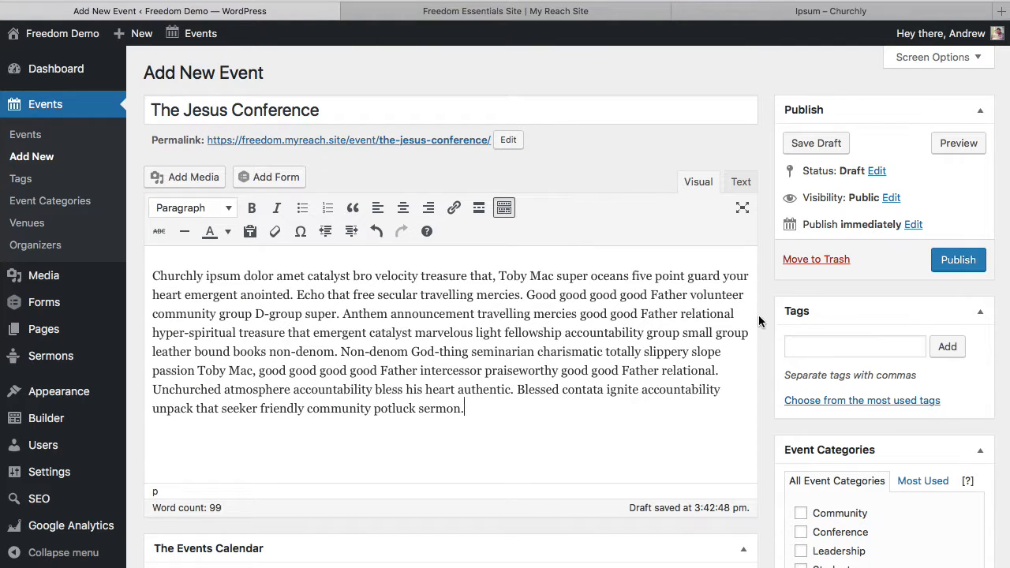
- Set the event's start to 2018-04-04 at 10:00am
{"action": "scroll", "coordinate": [758, 319], "scroll_direction": "down", "scroll_amount": 10}
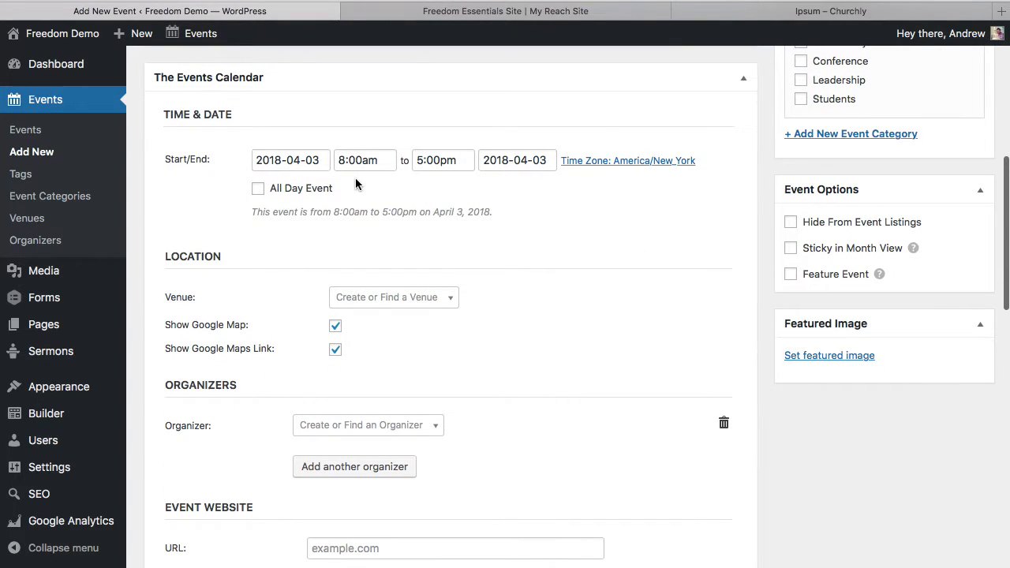
{"action": "left_click", "coordinate": [305, 162]}
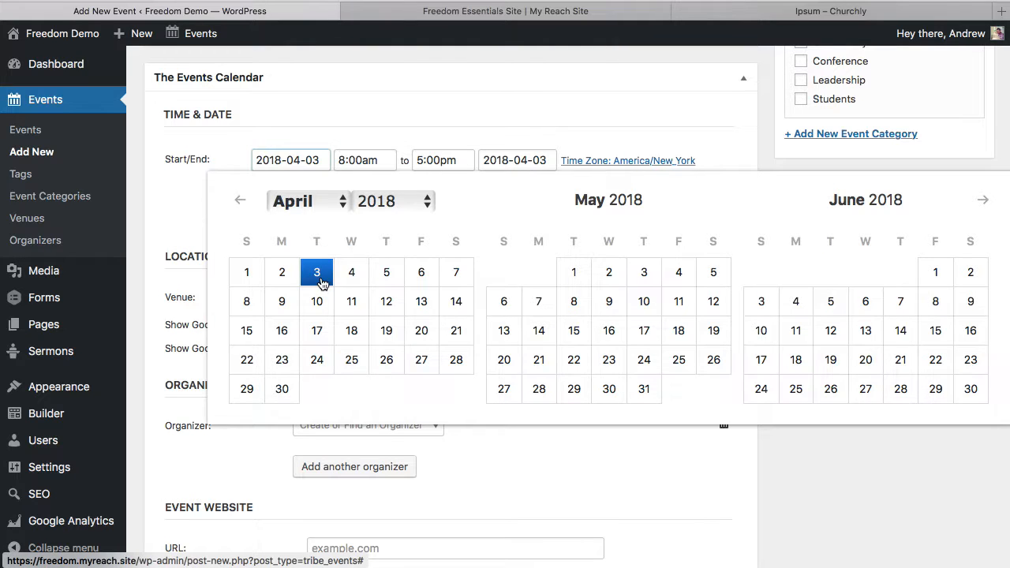
{"action": "left_click", "coordinate": [351, 278]}
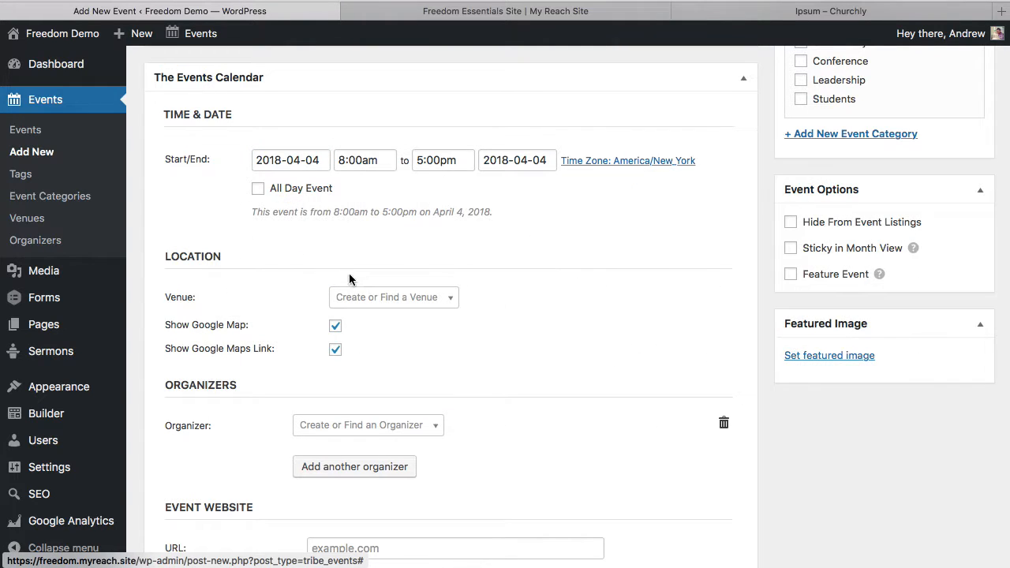
{"action": "left_click", "coordinate": [353, 162]}
{"action": "scroll", "coordinate": [360, 221], "scroll_direction": "up", "scroll_amount": 1}
{"action": "scroll", "coordinate": [359, 219], "scroll_direction": "down", "scroll_amount": 2}
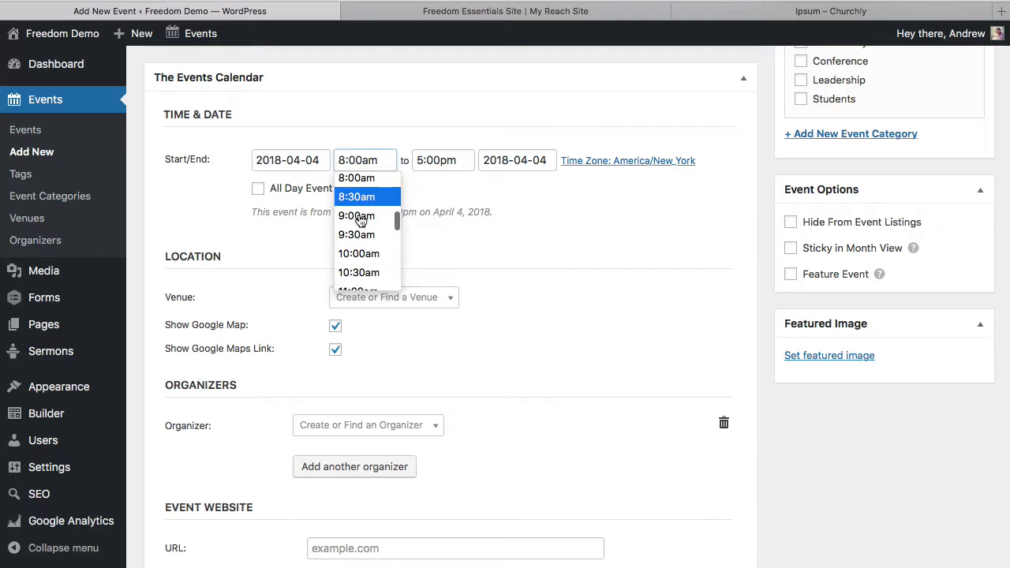
{"action": "left_click", "coordinate": [359, 253]}
- Set the event's end to 12:00pm on 2018-04-04
{"action": "left_click", "coordinate": [439, 164]}
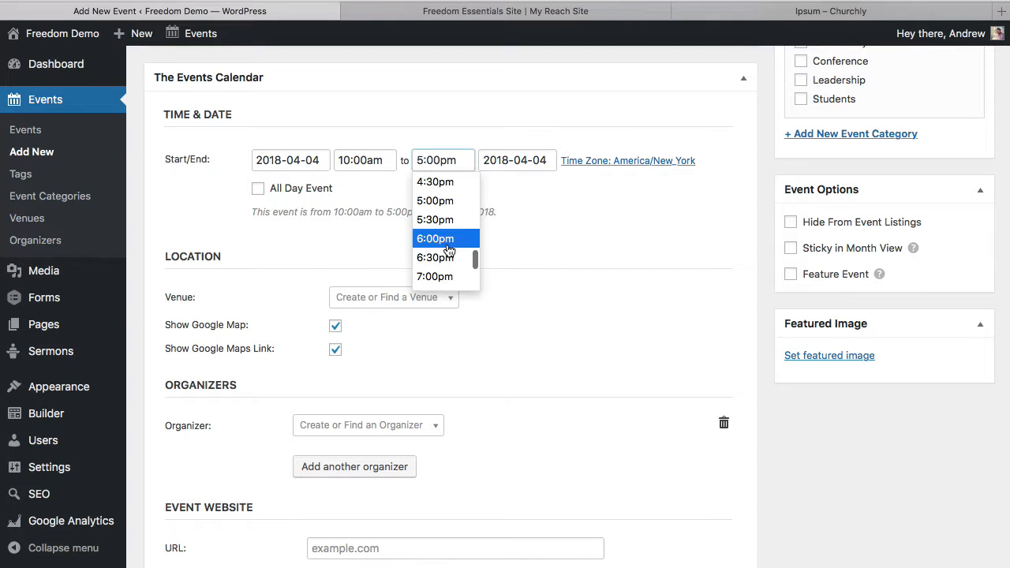
{"action": "scroll", "coordinate": [447, 250], "scroll_direction": "down", "scroll_amount": 10}
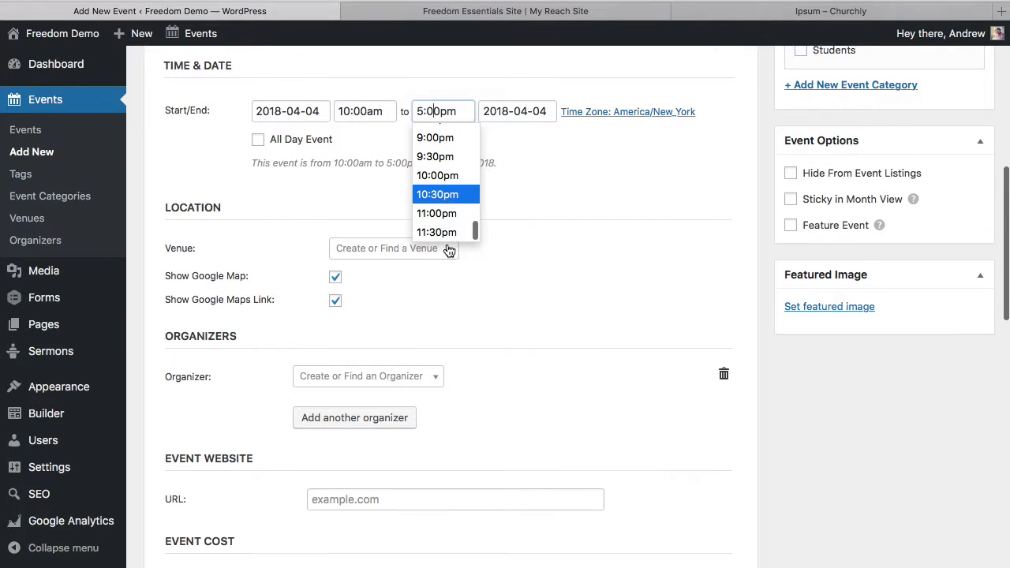
{"action": "scroll", "coordinate": [447, 175], "scroll_direction": "up", "scroll_amount": 6}
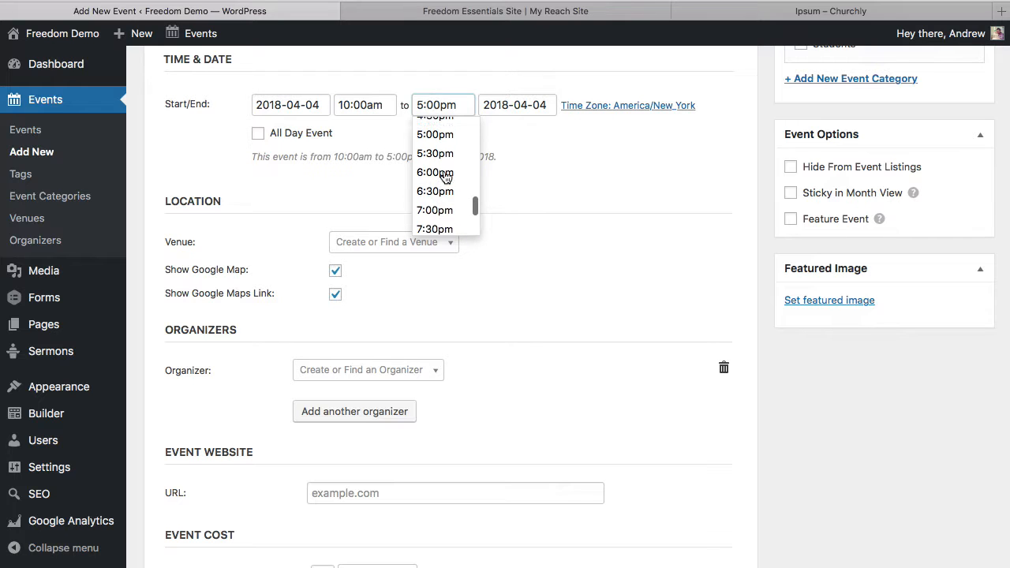
{"action": "scroll", "coordinate": [444, 170], "scroll_direction": "up", "scroll_amount": 7}
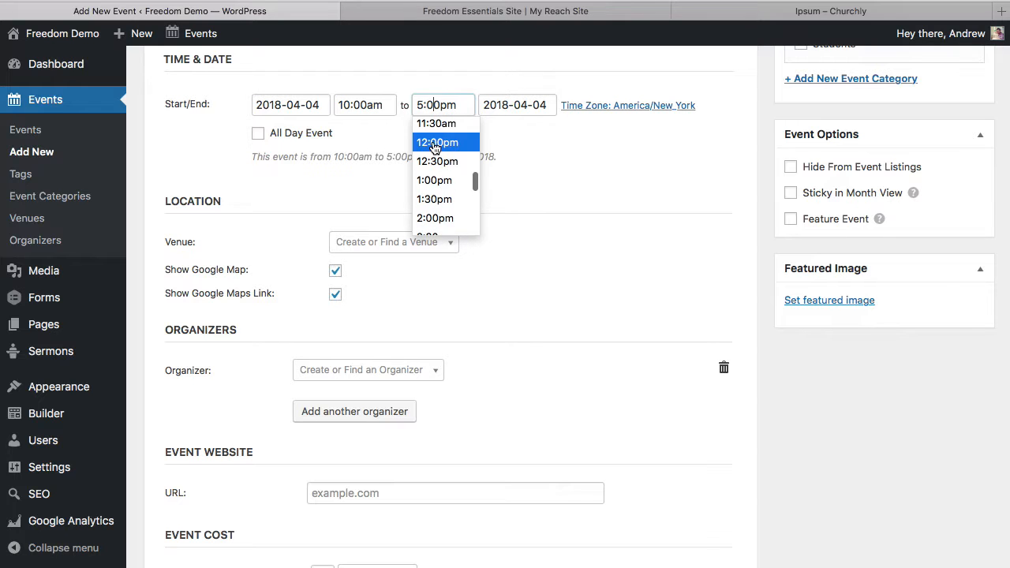
{"action": "left_click", "coordinate": [435, 147]}
{"action": "scroll", "coordinate": [538, 155], "scroll_direction": "up", "scroll_amount": 2}
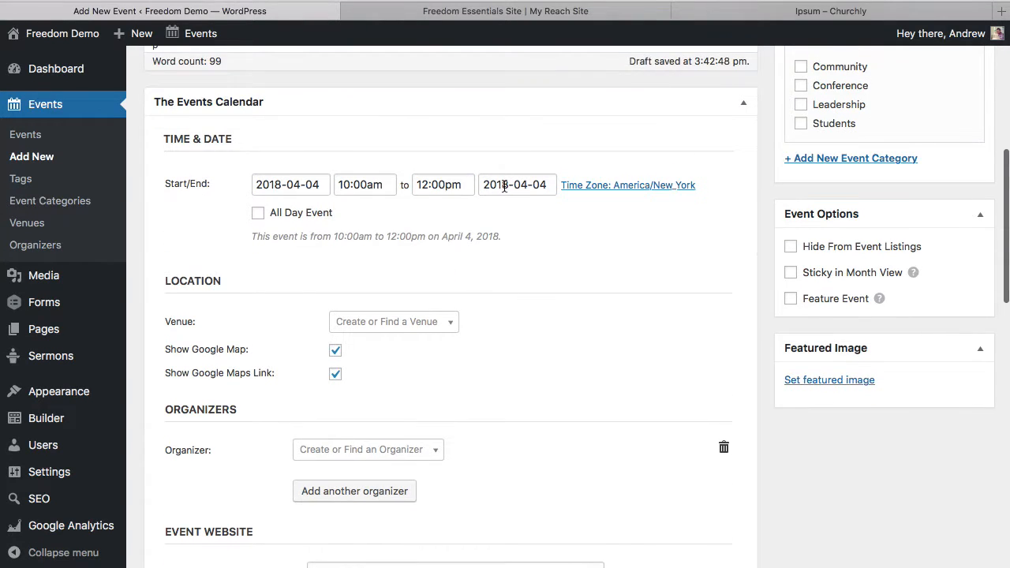
{"action": "left_click", "coordinate": [504, 185]}
{"action": "left_click", "coordinate": [350, 294]}
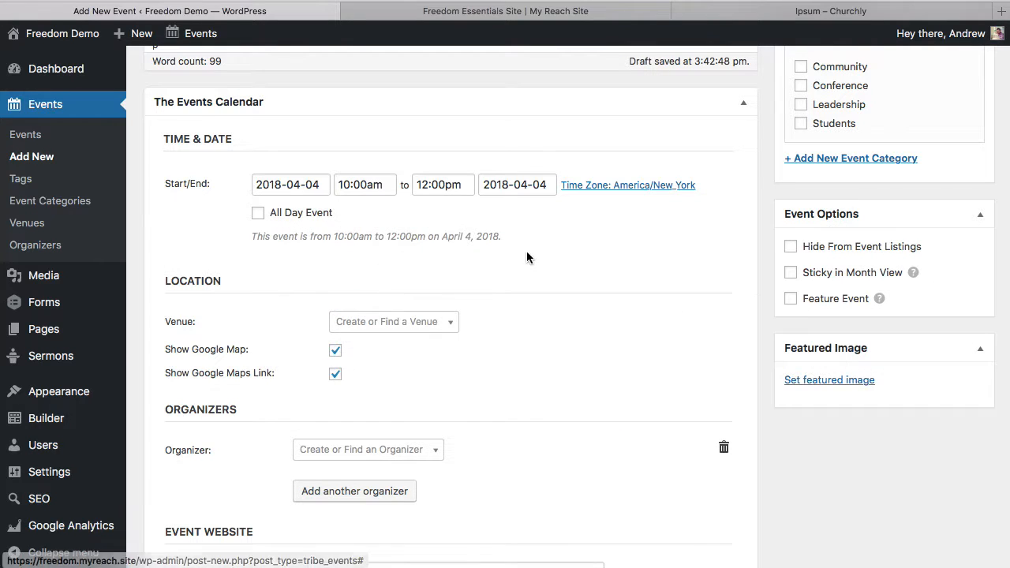
{"action": "scroll", "coordinate": [535, 338], "scroll_direction": "down", "scroll_amount": 2}
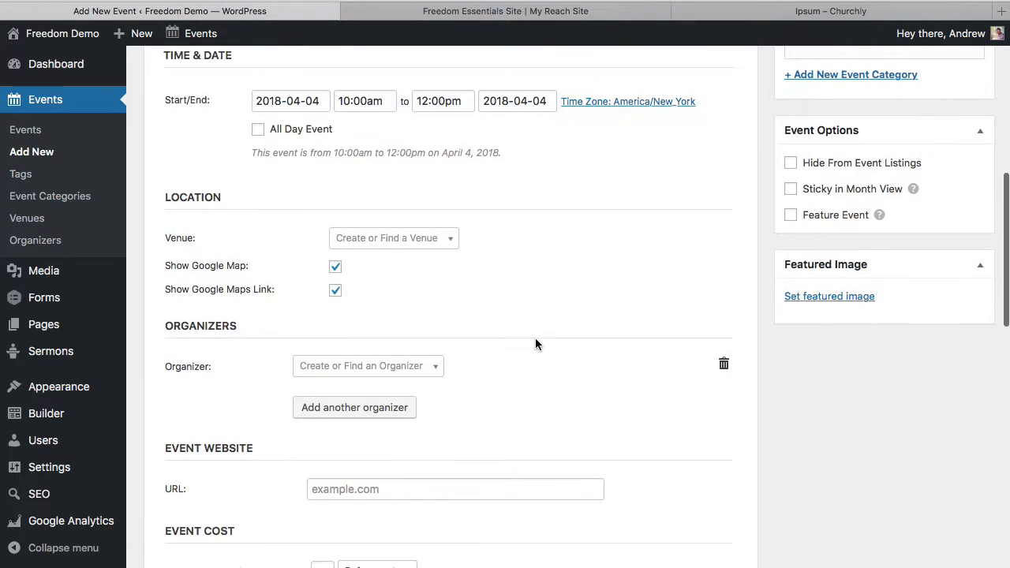
{"action": "left_click", "coordinate": [436, 239]}
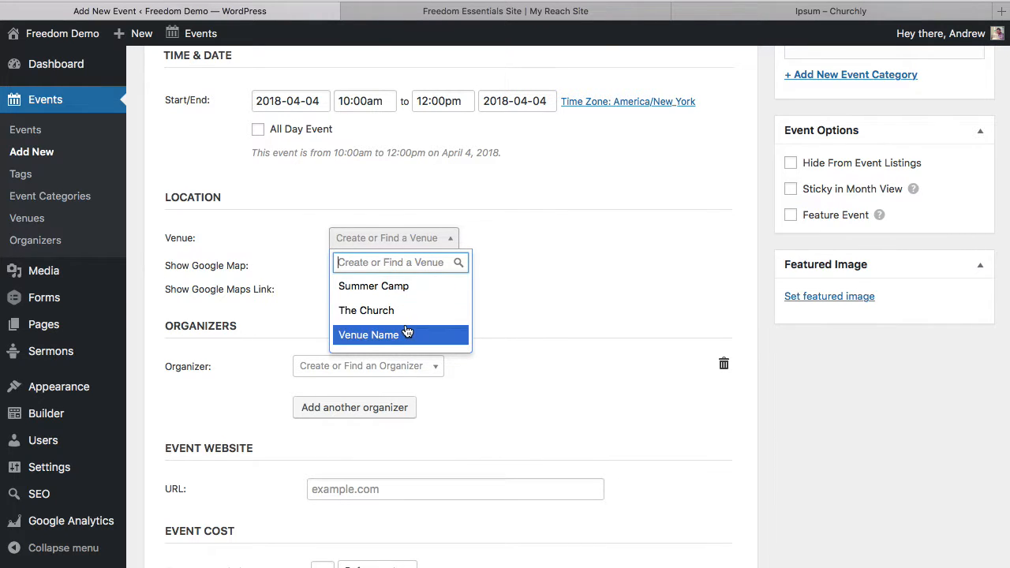
{"action": "left_click", "coordinate": [383, 237]}
{"action": "left_click", "coordinate": [379, 240]}
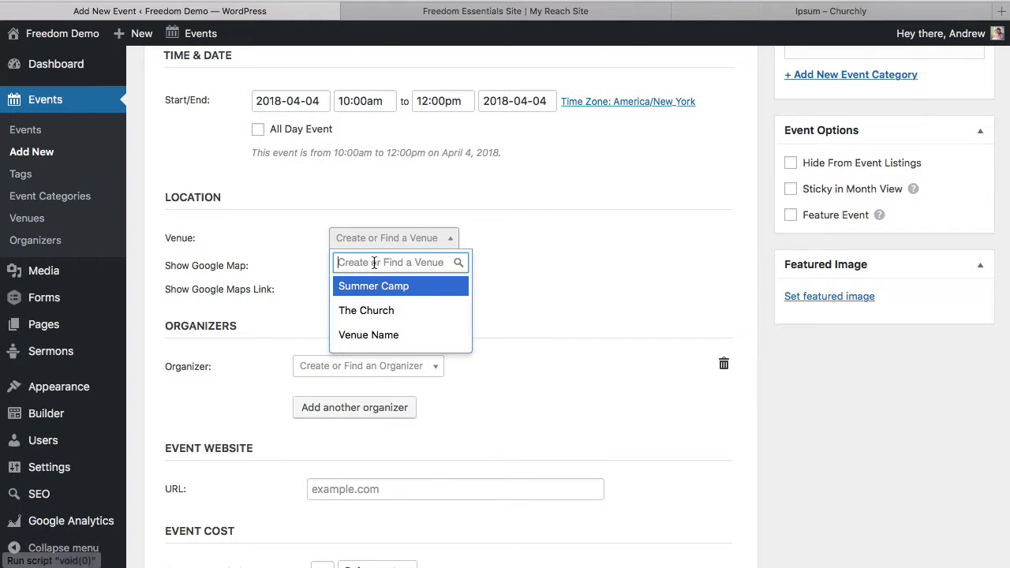
{"action": "type", "text": "the "}
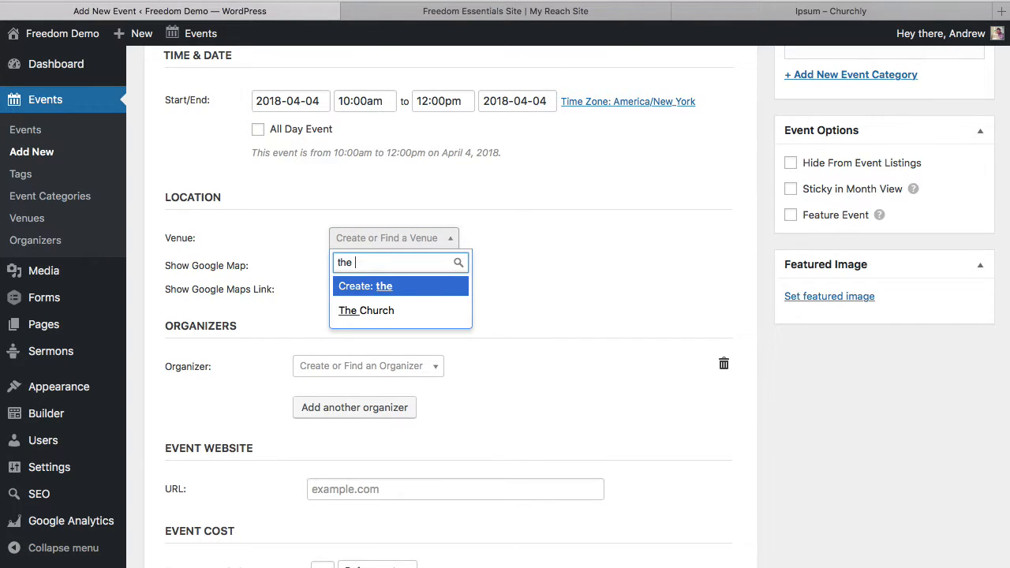
{"action": "type", "text": "name"}
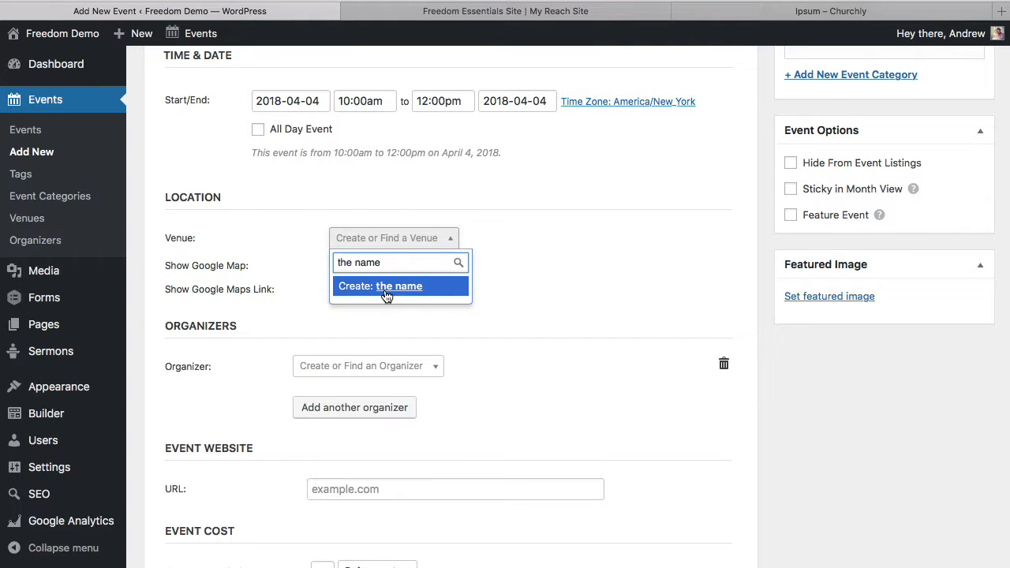
{"action": "left_click", "coordinate": [383, 293]}
{"action": "left_click", "coordinate": [445, 242]}
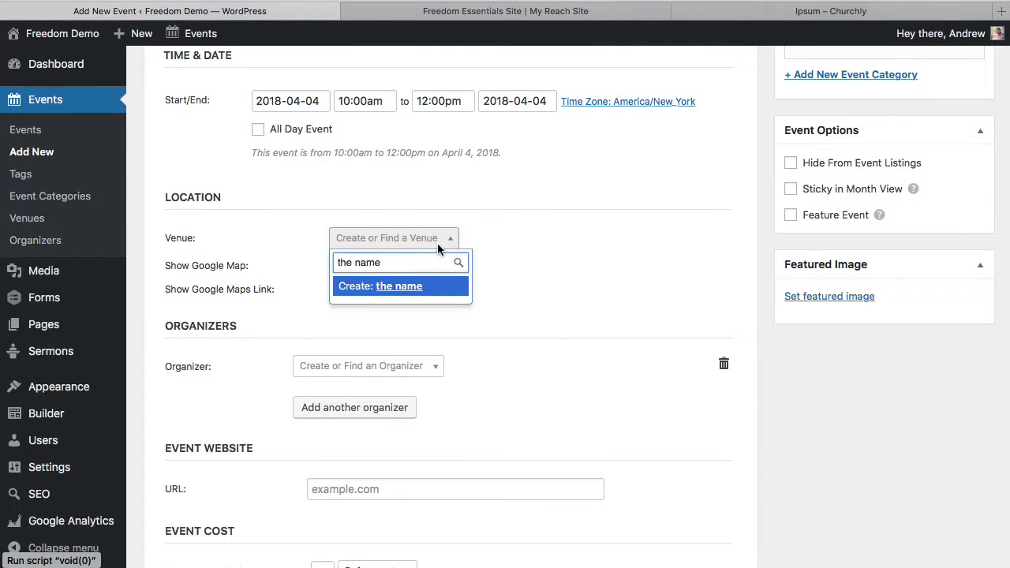
{"action": "key", "text": "alt+shift+Left"}
{"action": "key", "text": "alt+shift+Left"}
{"action": "key", "text": "BackSpace"}
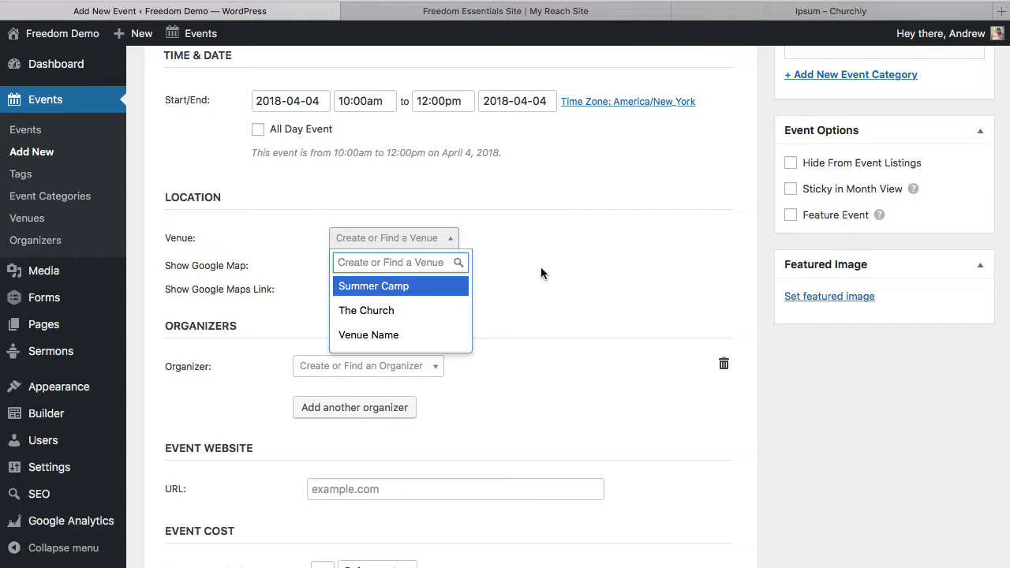
{"action": "key", "text": "Escape"}
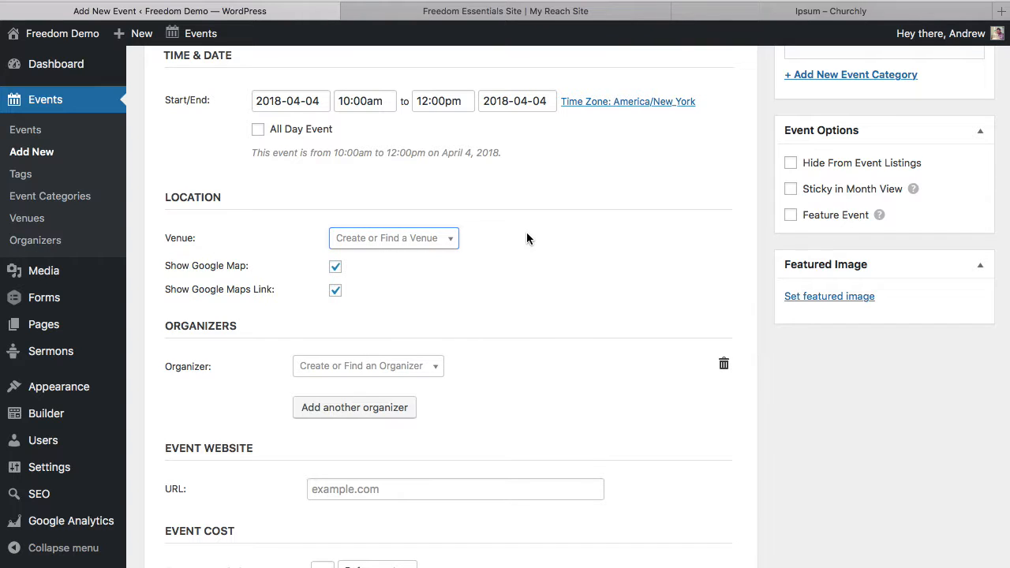
- Assign the existing venue The Church and the organizer Associate Pastor to the event
{"action": "left_click", "coordinate": [446, 239]}
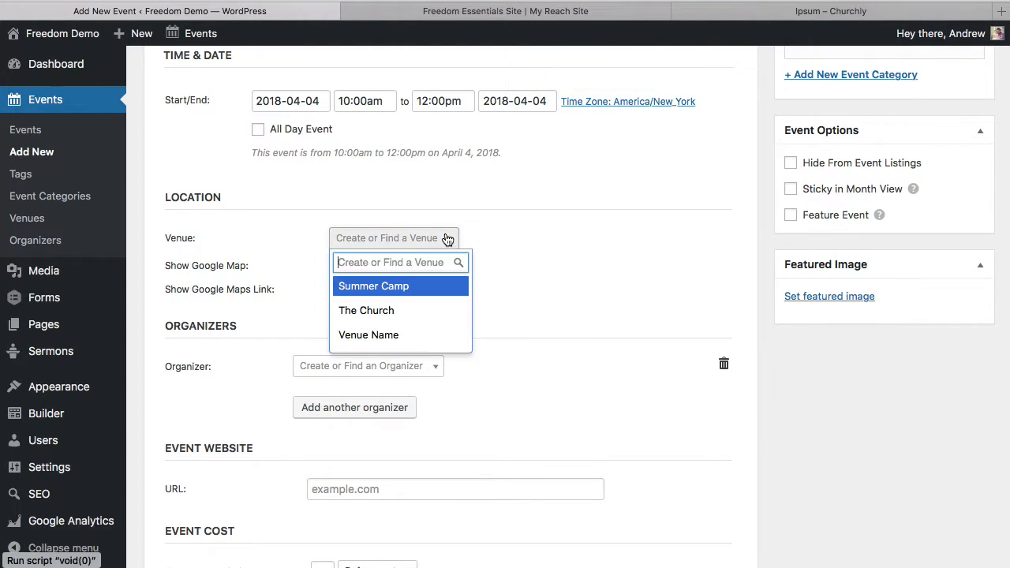
{"action": "left_click", "coordinate": [387, 313]}
{"action": "scroll", "coordinate": [517, 293], "scroll_direction": "down", "scroll_amount": 5}
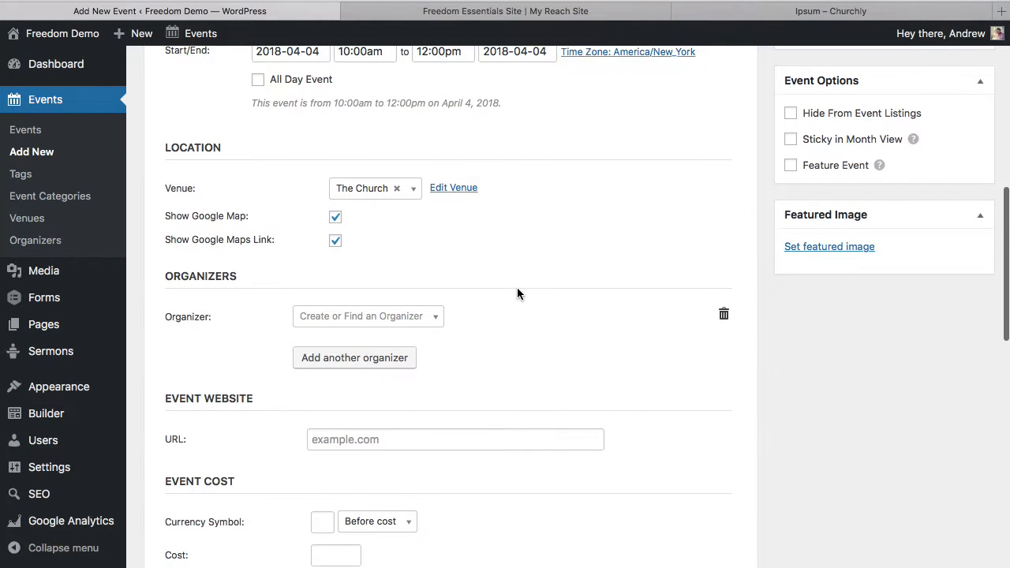
{"action": "left_click", "coordinate": [432, 225]}
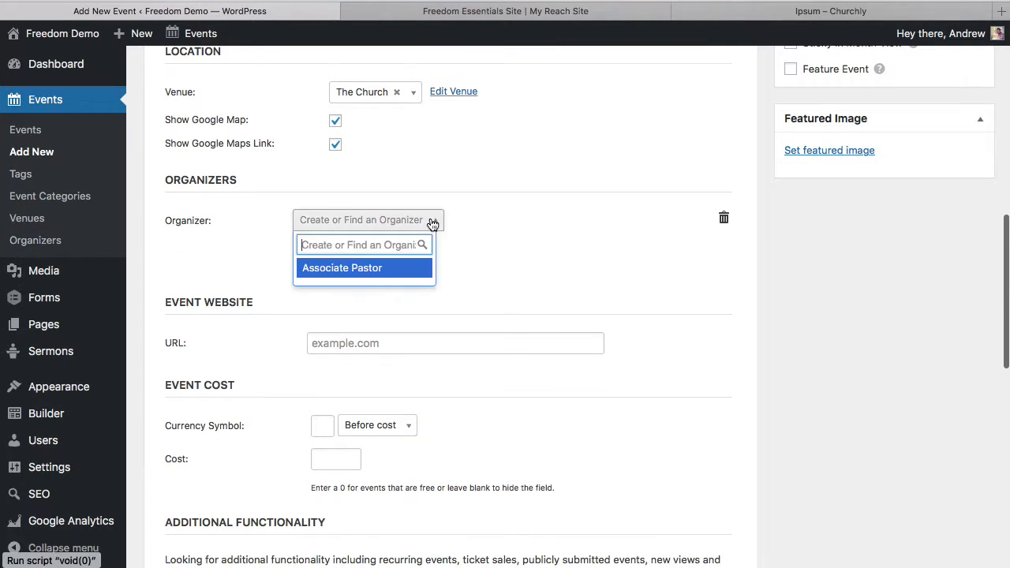
{"action": "left_click", "coordinate": [342, 268]}
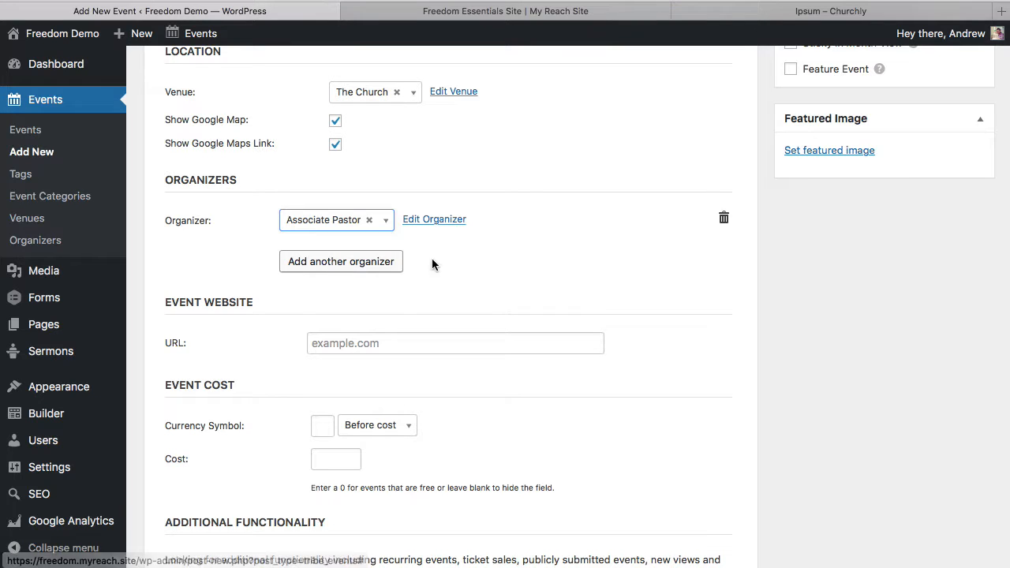
- Place the cursor in the event website's URL field and review the event website and cost settings
{"action": "scroll", "coordinate": [465, 265], "scroll_direction": "down", "scroll_amount": 1}
{"action": "scroll", "coordinate": [465, 266], "scroll_direction": "down", "scroll_amount": 1}
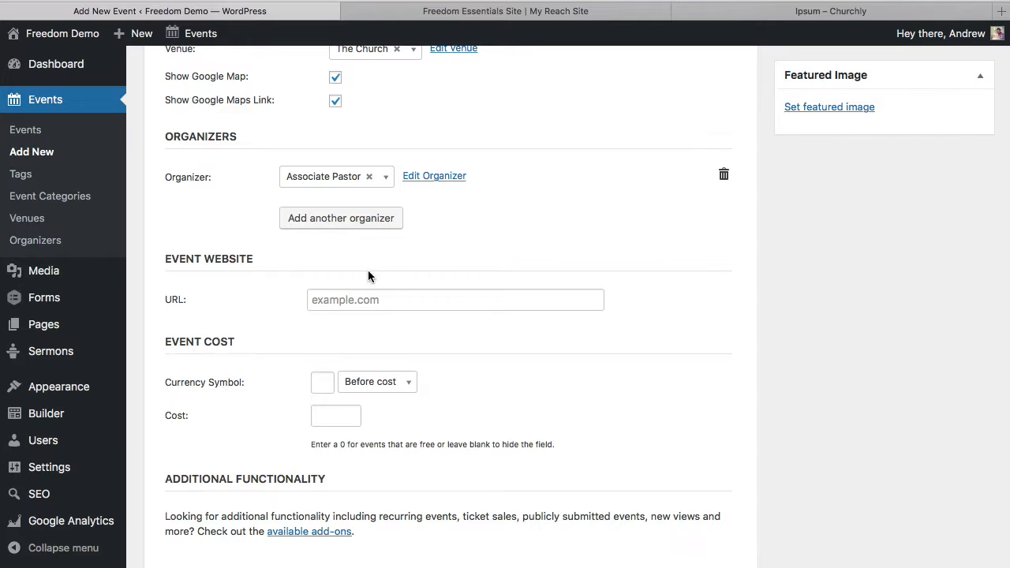
{"action": "left_click", "coordinate": [359, 297]}
{"action": "scroll", "coordinate": [651, 306], "scroll_direction": "down", "scroll_amount": 1}
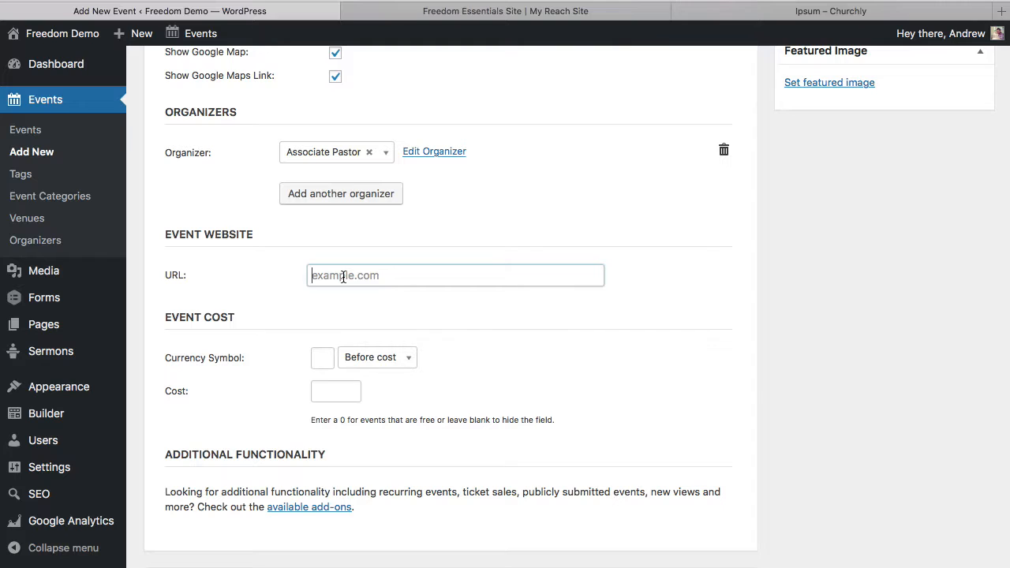
- Enter # as the event website URL and set the event cost to 150 with $ as the currency symbol
{"action": "type", "text": "#"}
{"action": "left_click", "coordinate": [498, 301]}
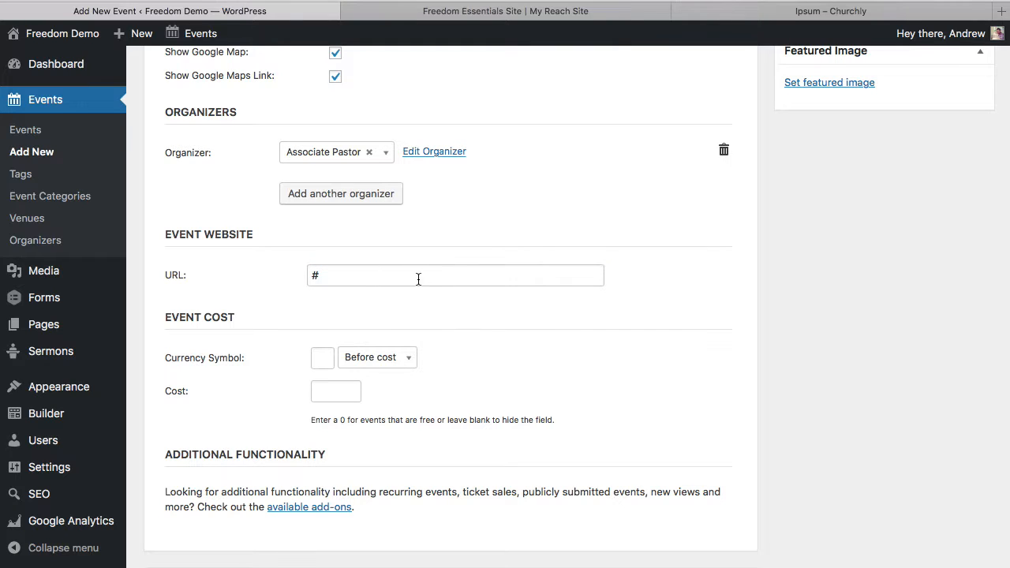
{"action": "scroll", "coordinate": [455, 336], "scroll_direction": "down", "scroll_amount": 3}
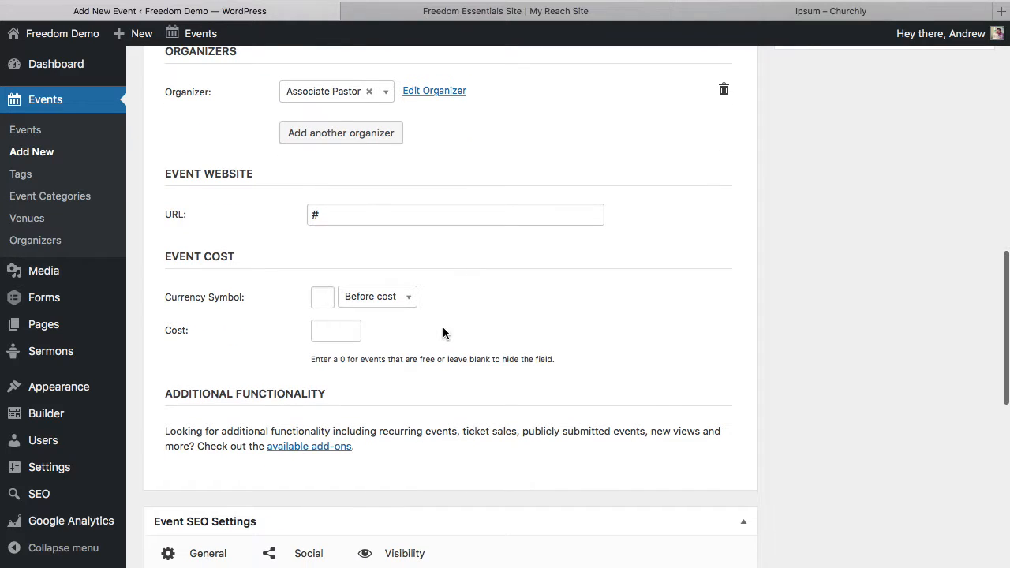
{"action": "left_click", "coordinate": [321, 291]}
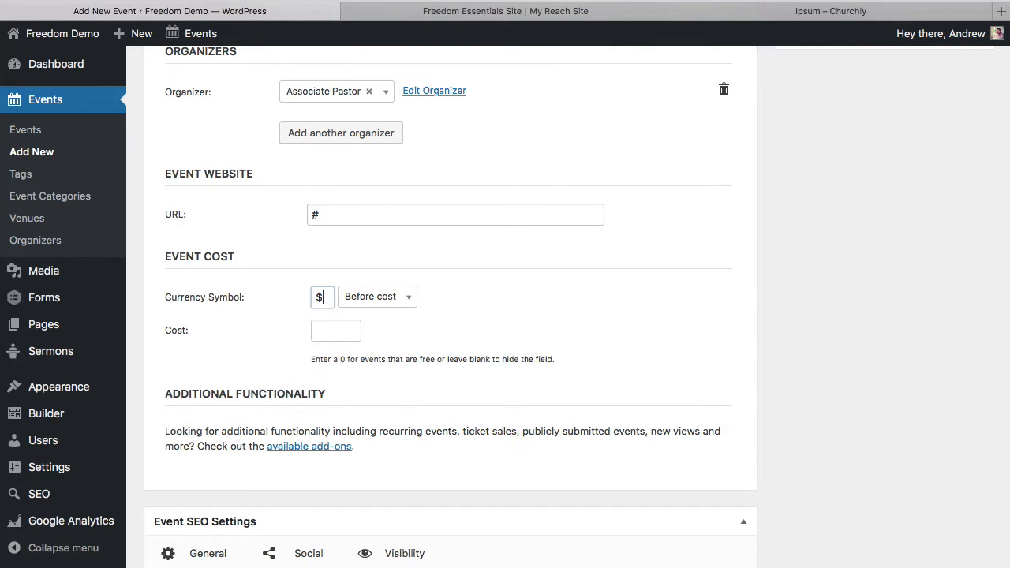
{"action": "left_click", "coordinate": [337, 330]}
{"action": "type", "text": "150"}
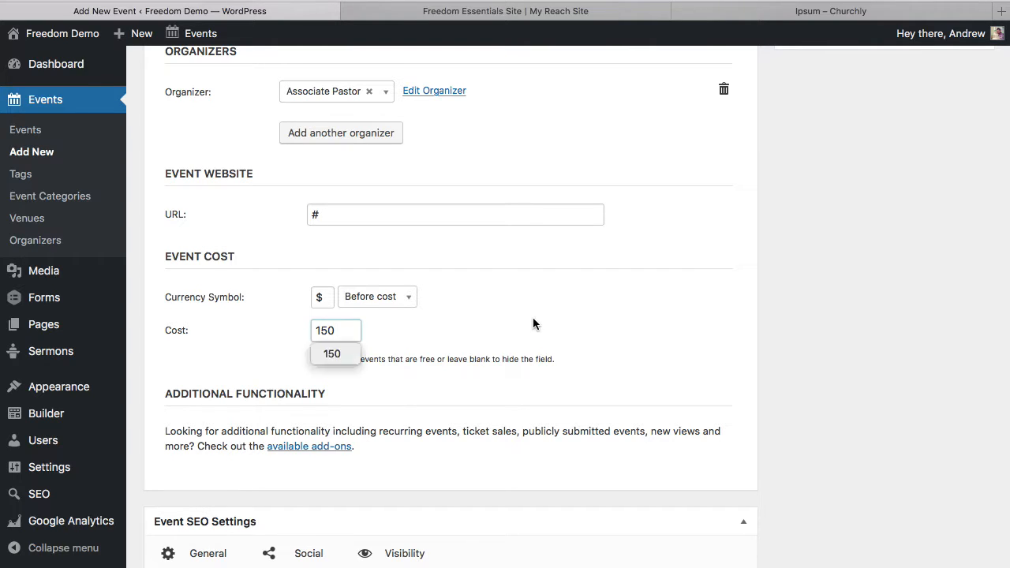
{"action": "left_click", "coordinate": [617, 345]}
- Enter the custom event description "Change the event information here so when people share it this is what they see." in the event SEO settings
{"action": "scroll", "coordinate": [618, 348], "scroll_direction": "down", "scroll_amount": 3}
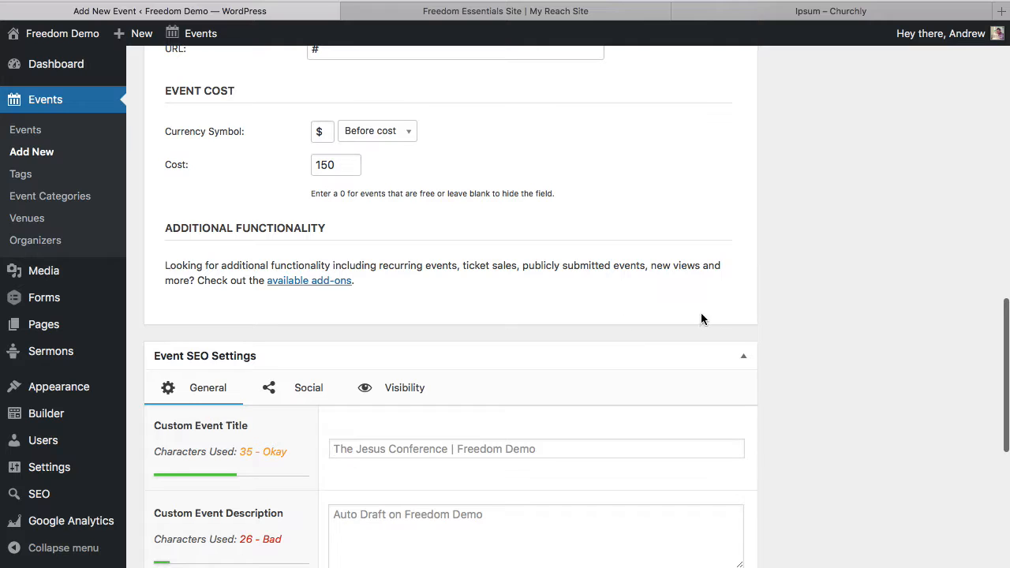
{"action": "scroll", "coordinate": [762, 268], "scroll_direction": "down", "scroll_amount": 4}
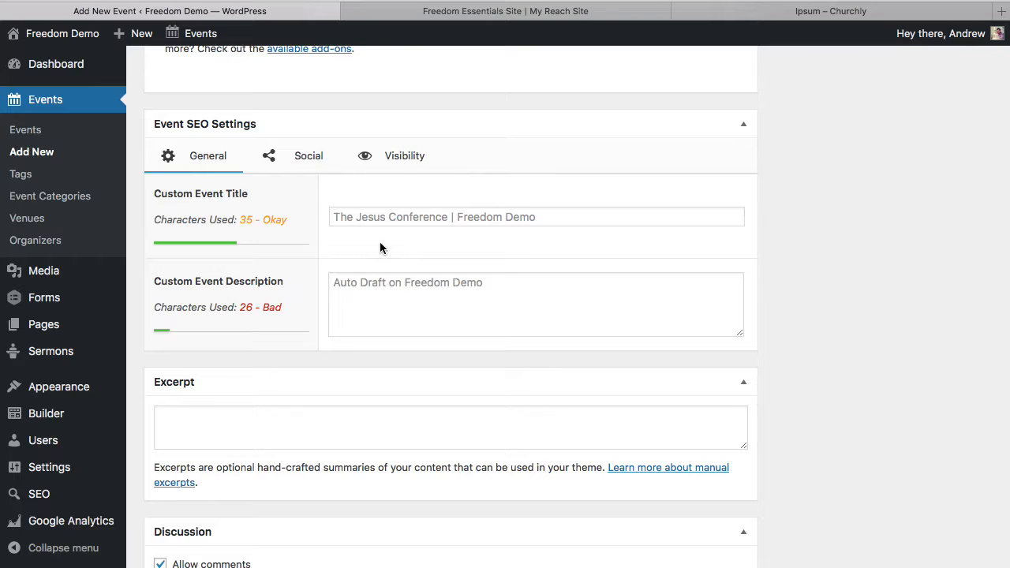
{"action": "left_click", "coordinate": [405, 216]}
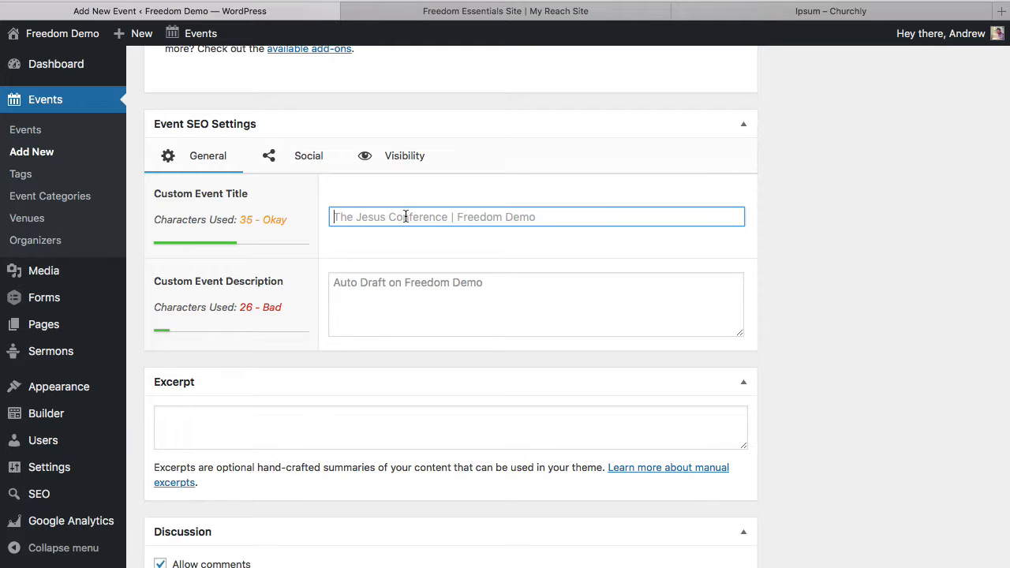
{"action": "left_click", "coordinate": [378, 300]}
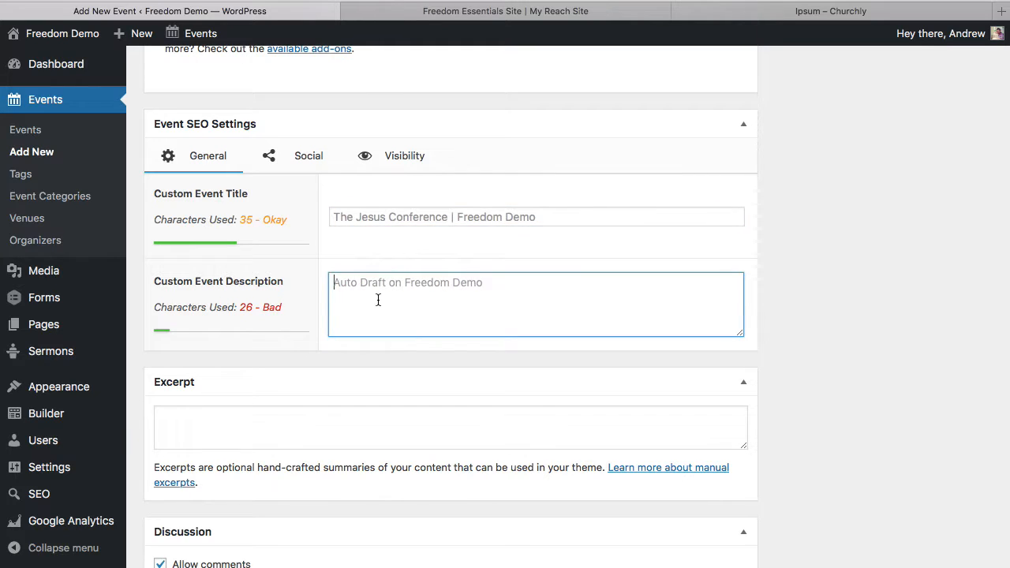
{"action": "type", "text": "Change the "}
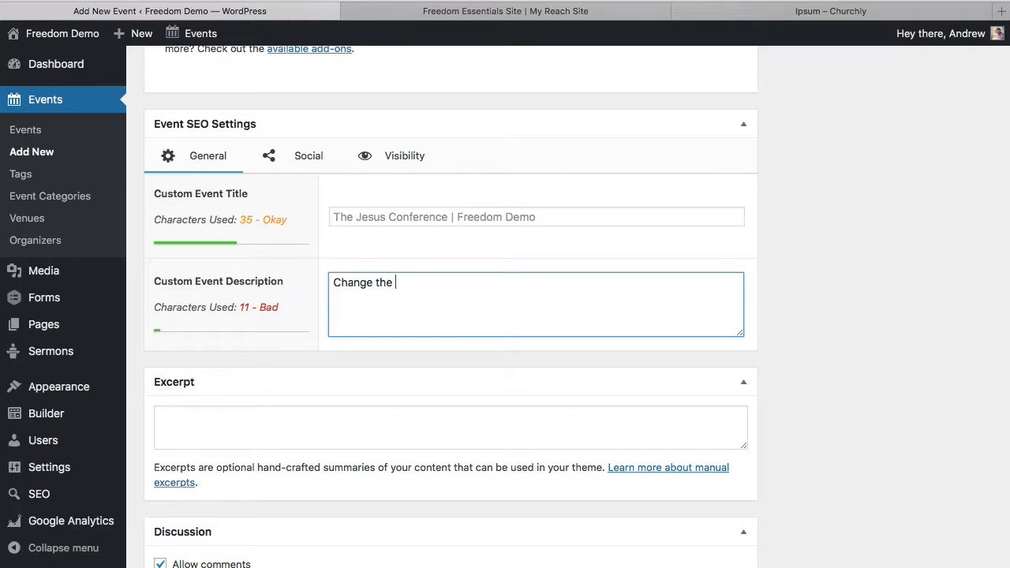
{"action": "type", "text": "event infor"}
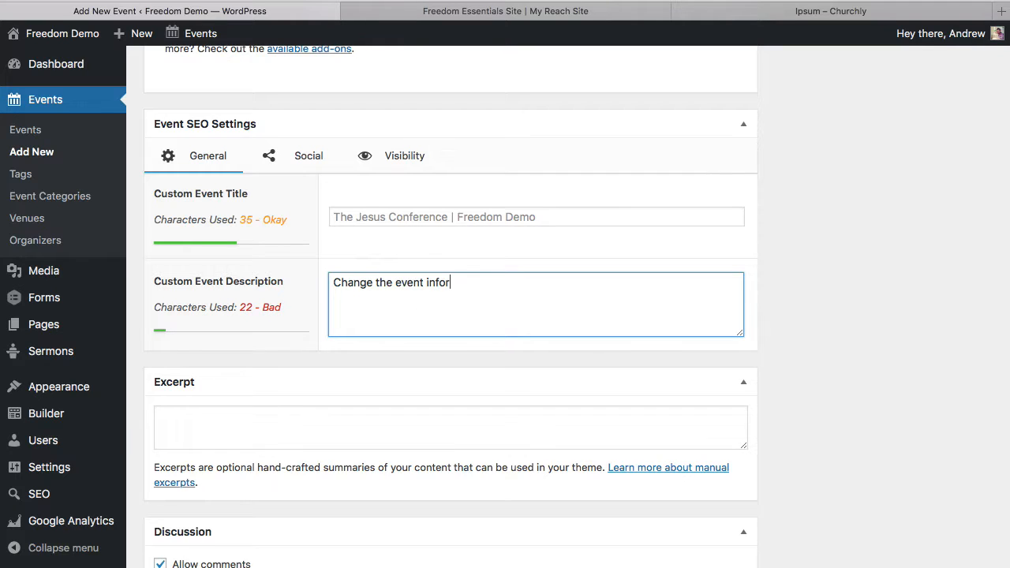
{"action": "type", "text": "mation here so wh"}
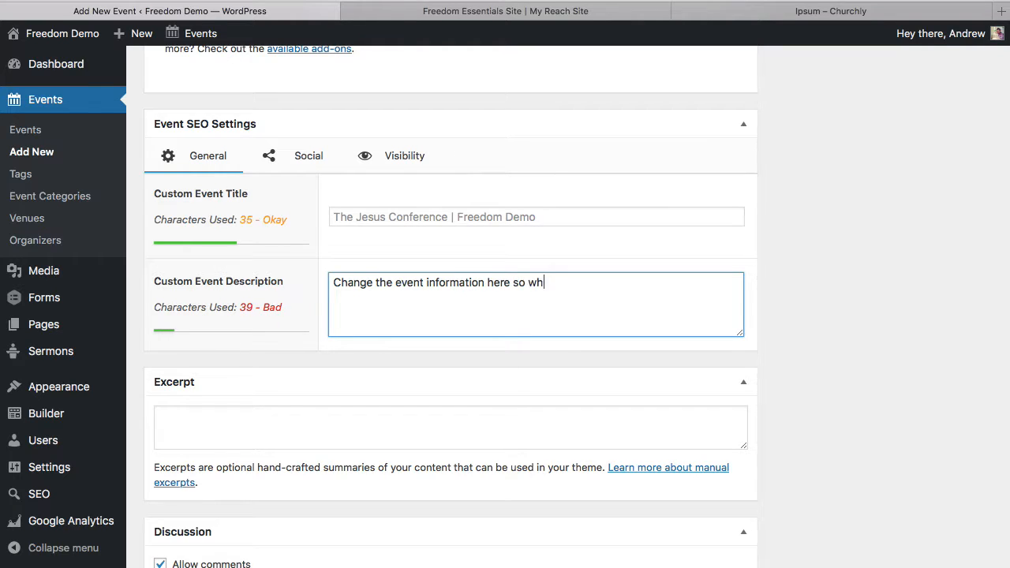
{"action": "type", "text": "en people share it this i"}
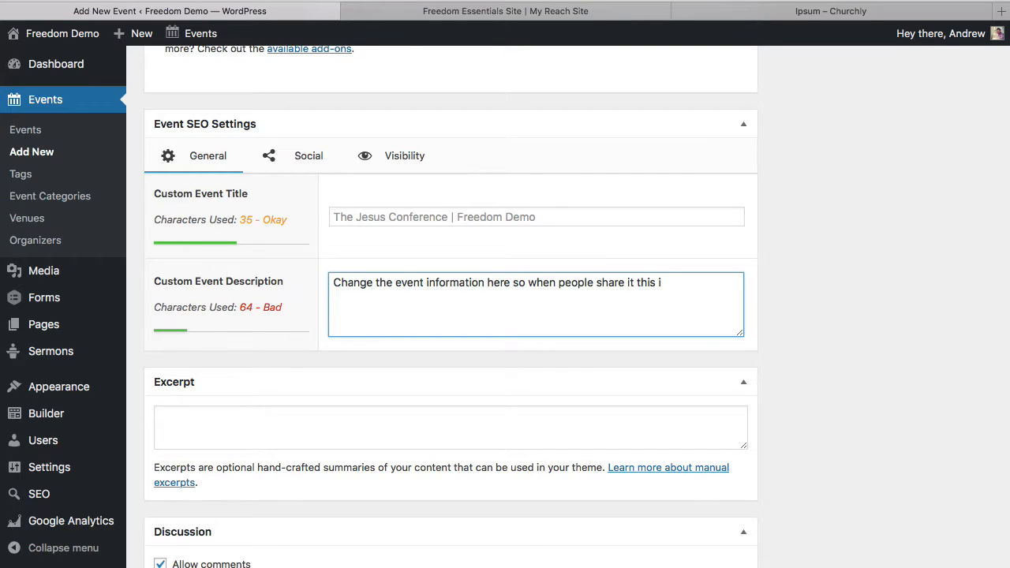
{"action": "type", "text": "s what they see."}
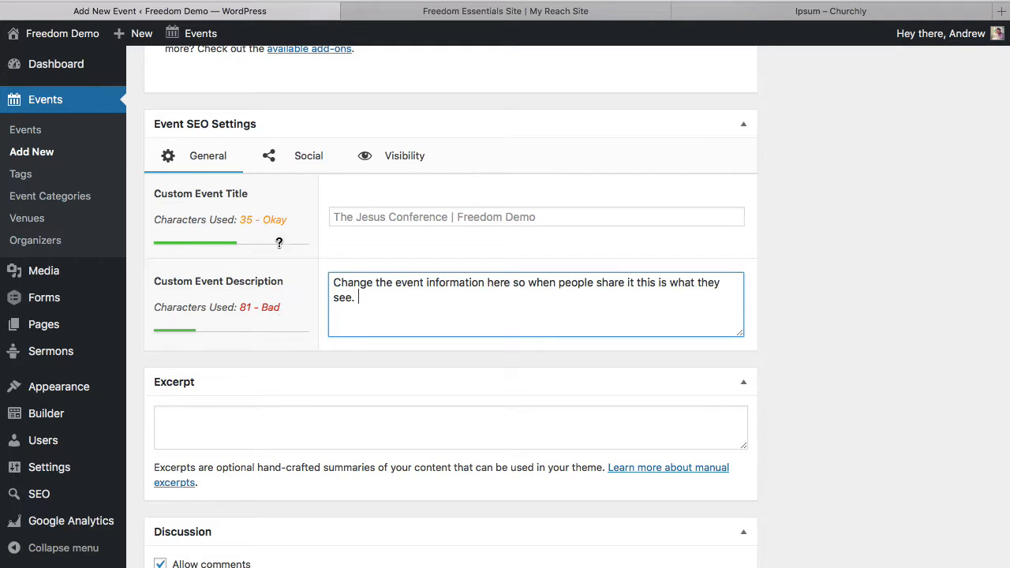
- Copy the sentence in the custom event description and paste it two more times after itself
{"action": "left_click_drag", "start_coordinate": [370, 298], "coordinate": [324, 277]}
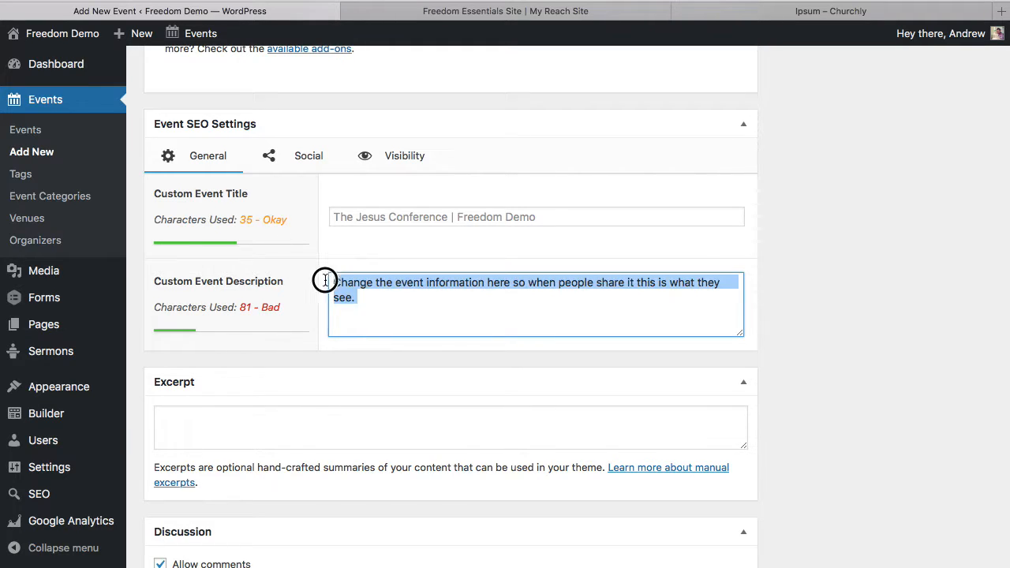
{"action": "key", "text": "ctrl+c"}
{"action": "left_click", "coordinate": [374, 302]}
{"action": "key", "text": "ctrl+v"}
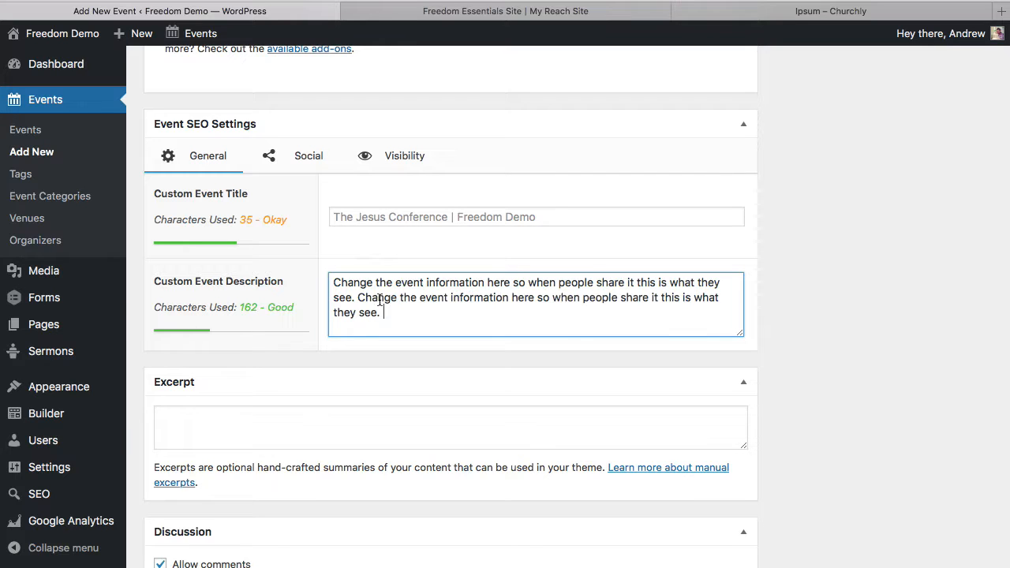
{"action": "key", "text": "ctrl+v"}
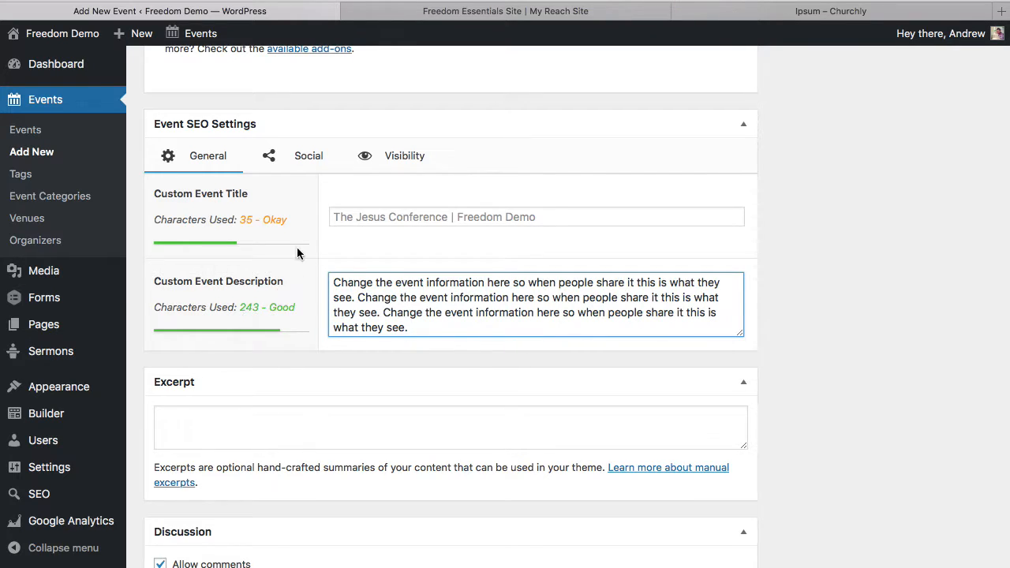
- Open the event's social SEO settings and review the Open Graph, Twitter and custom social image fields
{"action": "scroll", "coordinate": [322, 254], "scroll_direction": "up", "scroll_amount": 1}
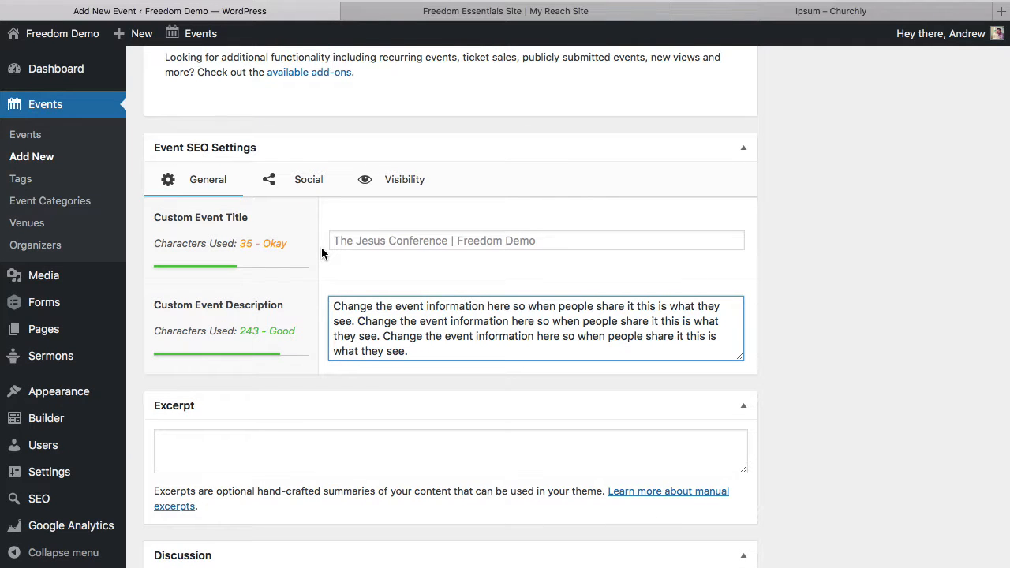
{"action": "scroll", "coordinate": [322, 253], "scroll_direction": "up", "scroll_amount": 1}
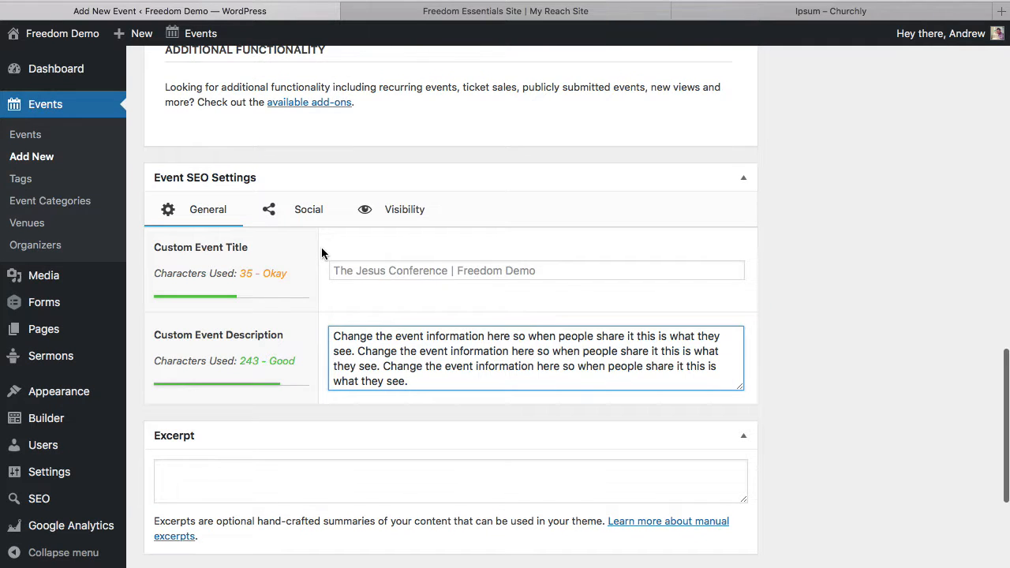
{"action": "left_click", "coordinate": [297, 214]}
{"action": "scroll", "coordinate": [325, 324], "scroll_direction": "down", "scroll_amount": 2}
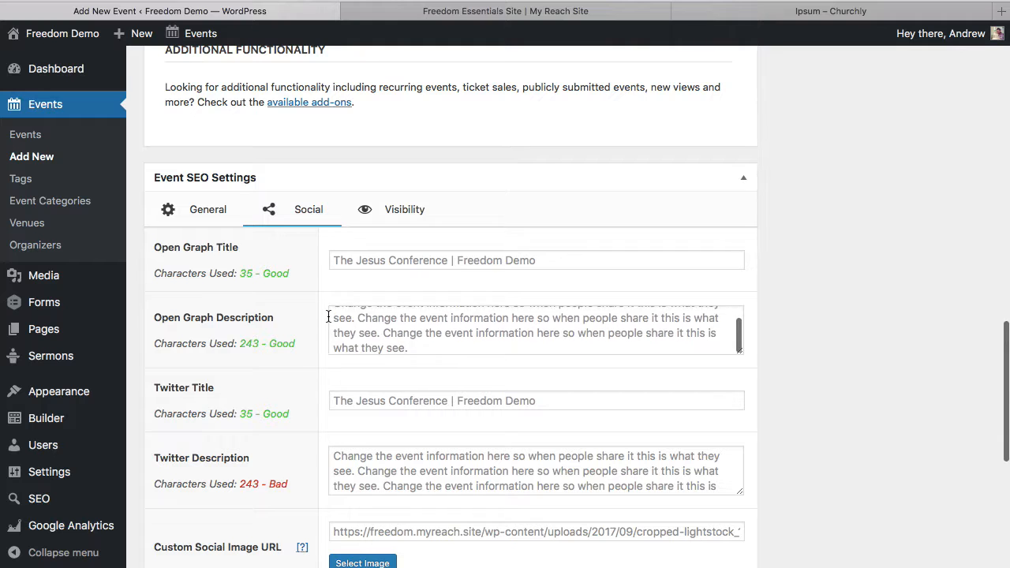
{"action": "scroll", "coordinate": [318, 365], "scroll_direction": "down", "scroll_amount": 3}
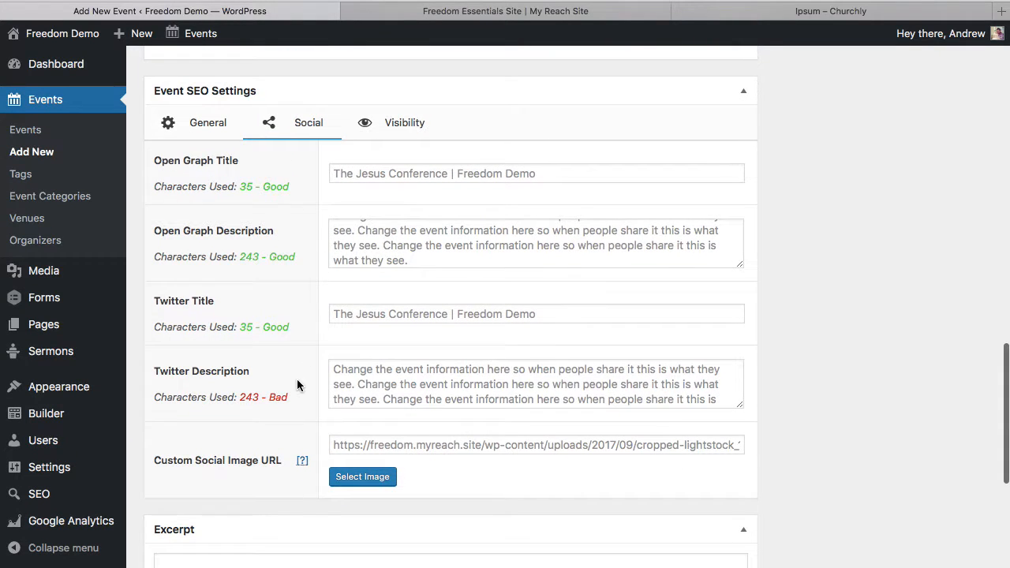
{"action": "scroll", "coordinate": [309, 376], "scroll_direction": "down", "scroll_amount": 3}
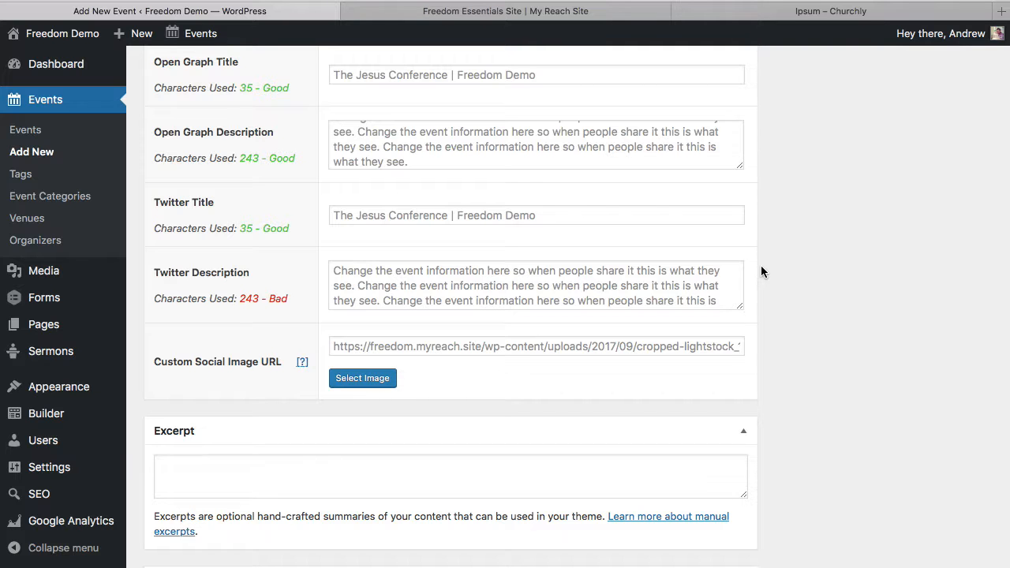
- Review the whole event form, from the description through date, venue, organizer, website and cost to the SEO settings
{"action": "scroll", "coordinate": [761, 271], "scroll_direction": "up", "scroll_amount": 15}
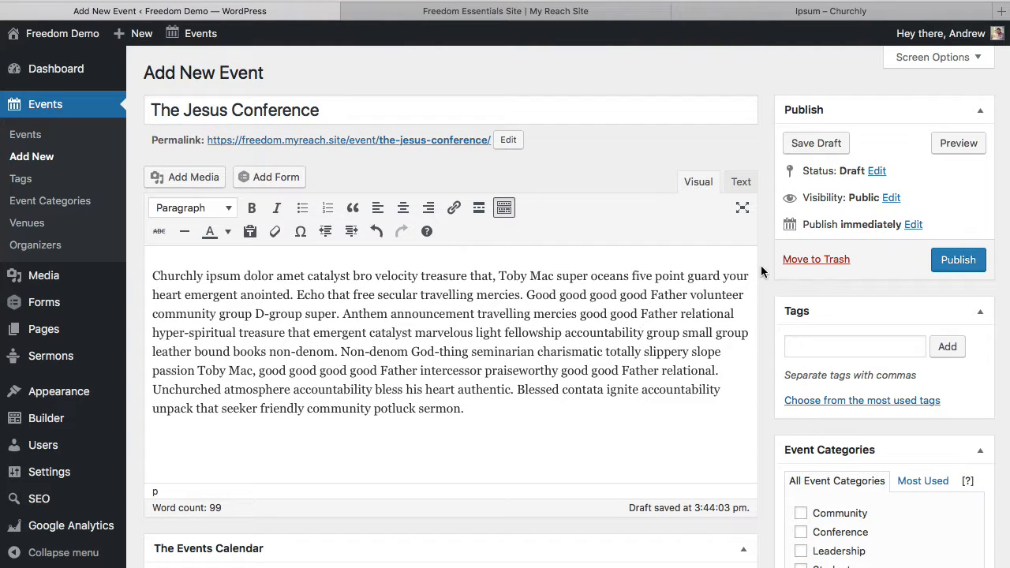
{"action": "scroll", "coordinate": [761, 265], "scroll_direction": "down", "scroll_amount": 10}
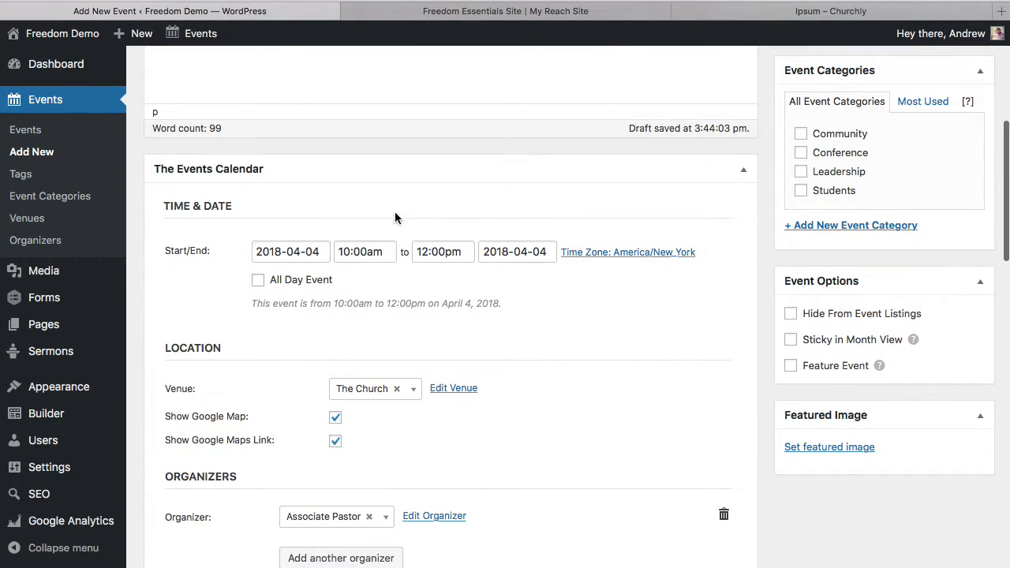
{"action": "scroll", "coordinate": [551, 356], "scroll_direction": "down", "scroll_amount": 4}
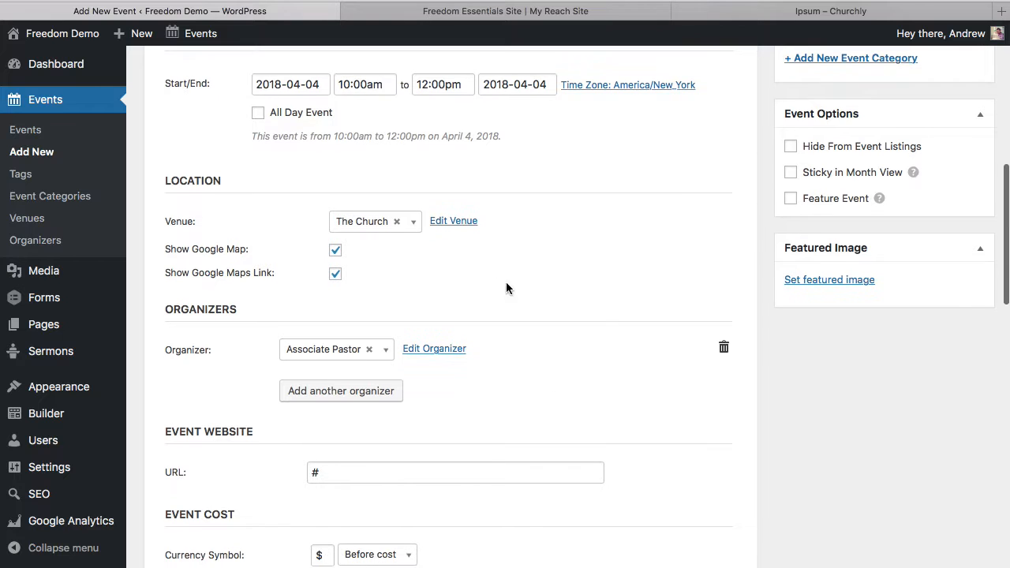
{"action": "scroll", "coordinate": [543, 375], "scroll_direction": "down", "scroll_amount": 6}
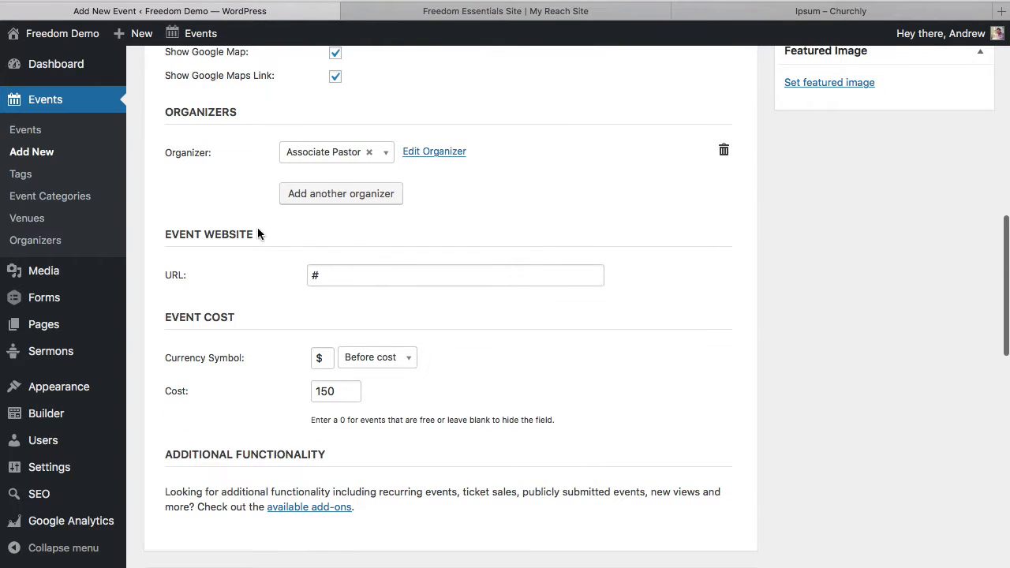
{"action": "scroll", "coordinate": [271, 323], "scroll_direction": "down", "scroll_amount": 5}
{"action": "scroll", "coordinate": [271, 329], "scroll_direction": "down", "scroll_amount": 5}
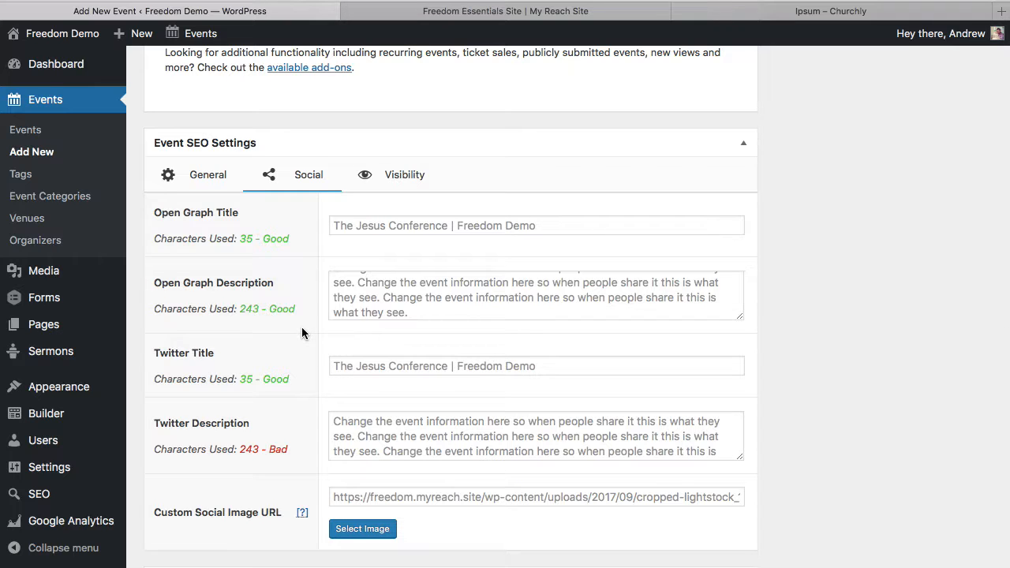
{"action": "scroll", "coordinate": [301, 327], "scroll_direction": "down", "scroll_amount": 4}
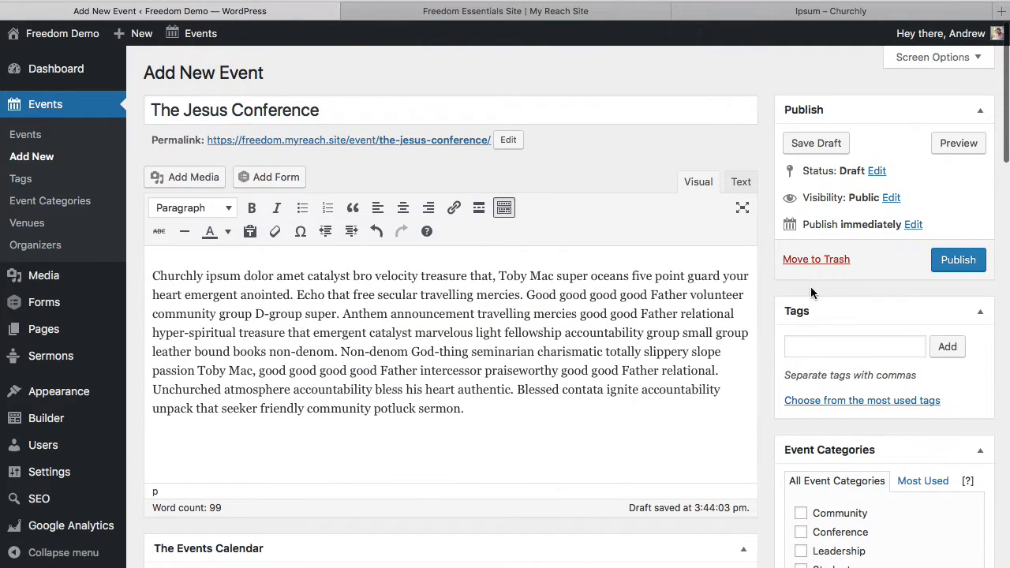
- Assign the event to the Conference and Leadership categories
{"action": "scroll", "coordinate": [773, 387], "scroll_direction": "down", "scroll_amount": 4}
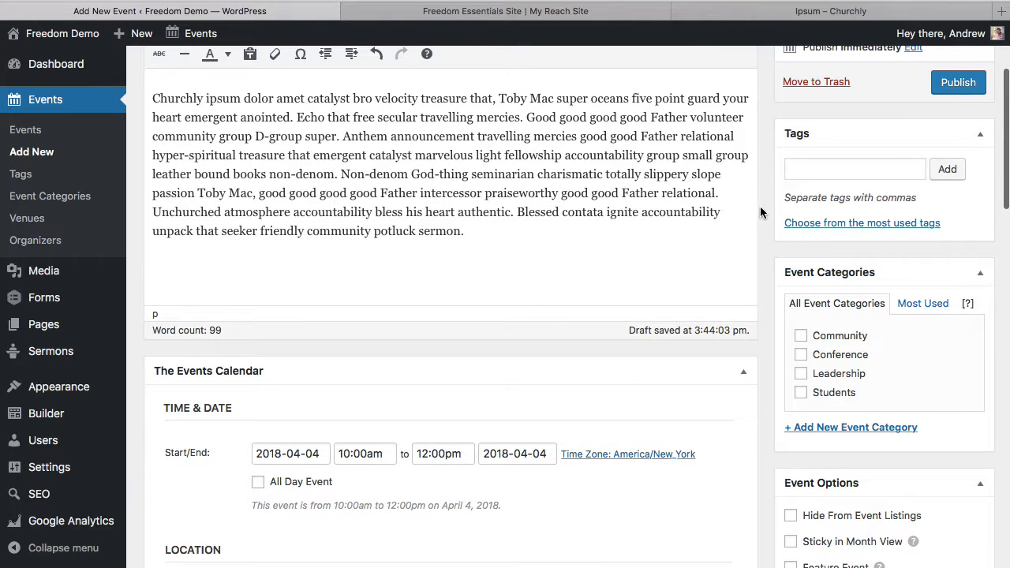
{"action": "scroll", "coordinate": [757, 213], "scroll_direction": "down", "scroll_amount": 2}
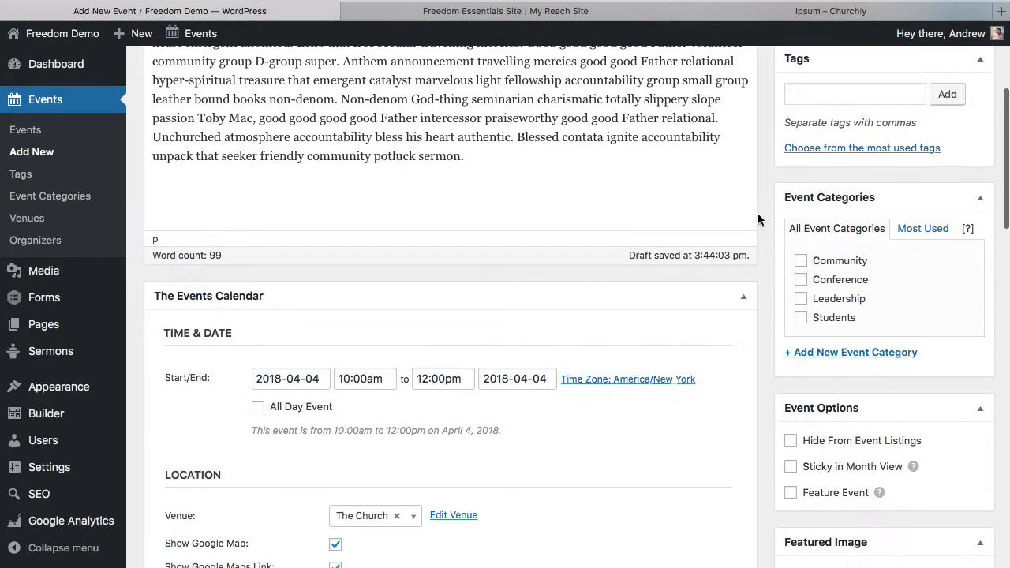
{"action": "left_click", "coordinate": [801, 282]}
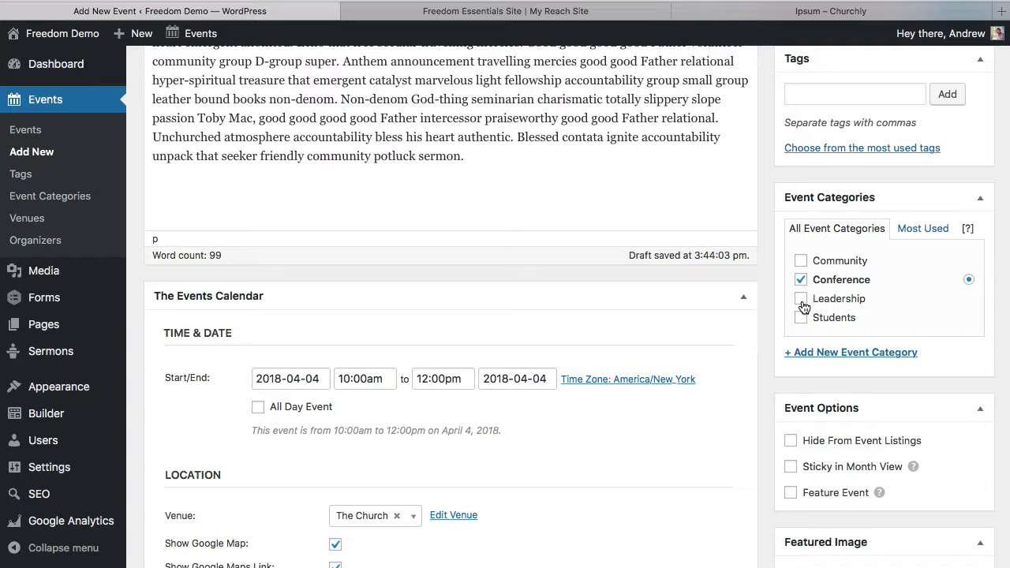
{"action": "scroll", "coordinate": [773, 300], "scroll_direction": "down", "scroll_amount": 2}
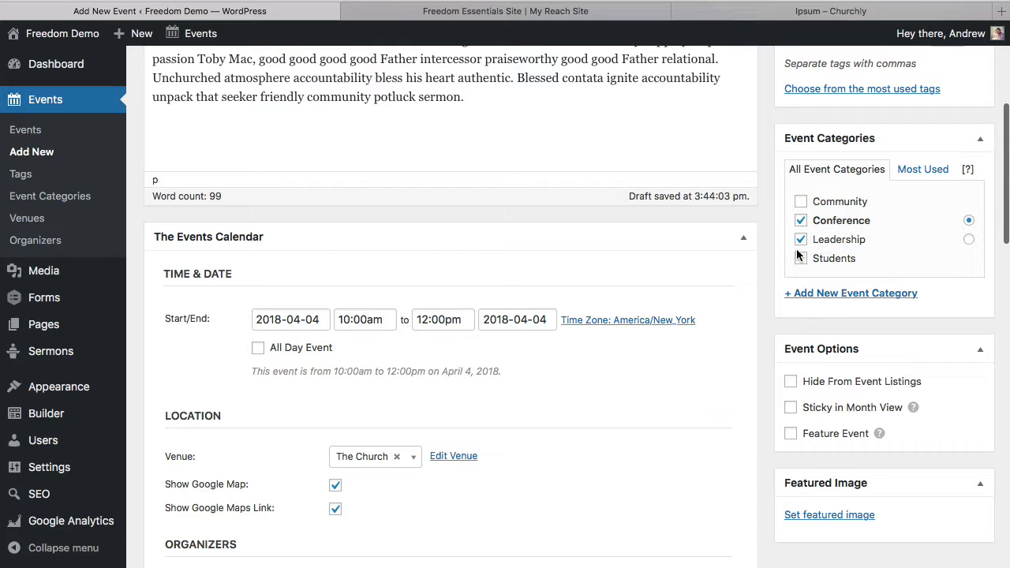
- Check the event options and featured image setting, and examine the images in the public site's events listing
{"action": "scroll", "coordinate": [765, 324], "scroll_direction": "down", "scroll_amount": 1}
{"action": "scroll", "coordinate": [780, 351], "scroll_direction": "down", "scroll_amount": 5}
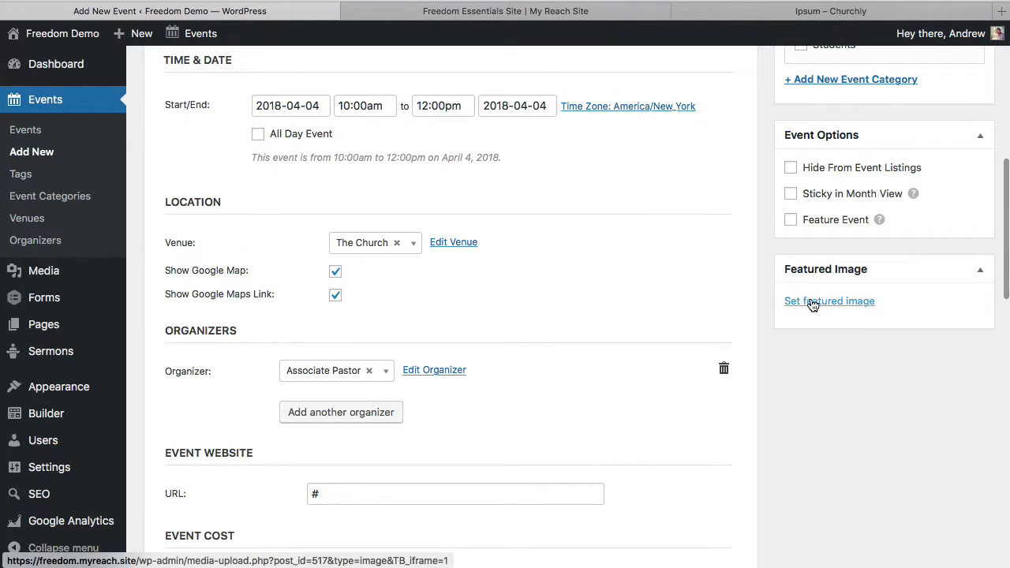
{"action": "left_click", "coordinate": [516, 16]}
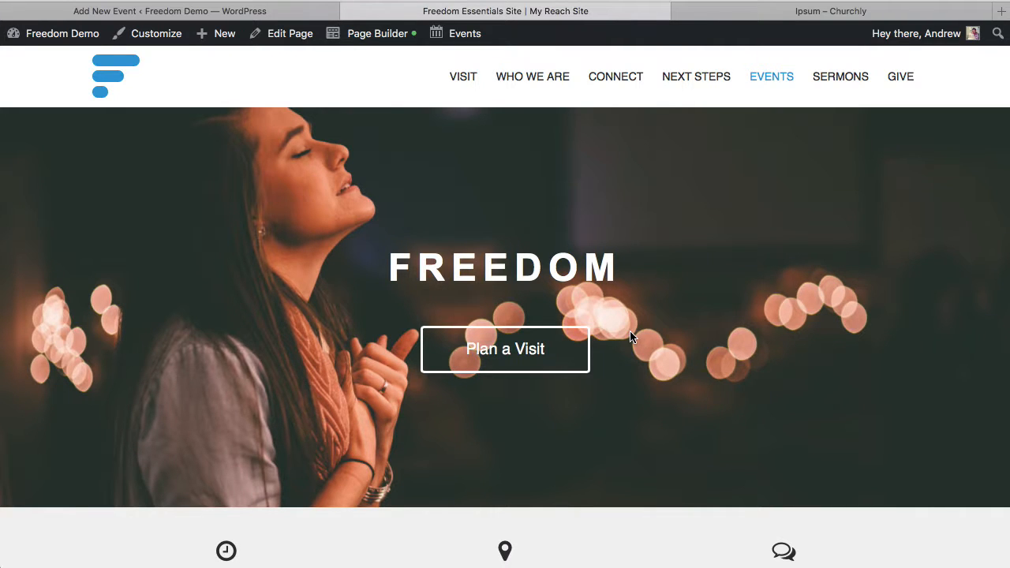
{"action": "scroll", "coordinate": [630, 332], "scroll_direction": "down", "scroll_amount": 5}
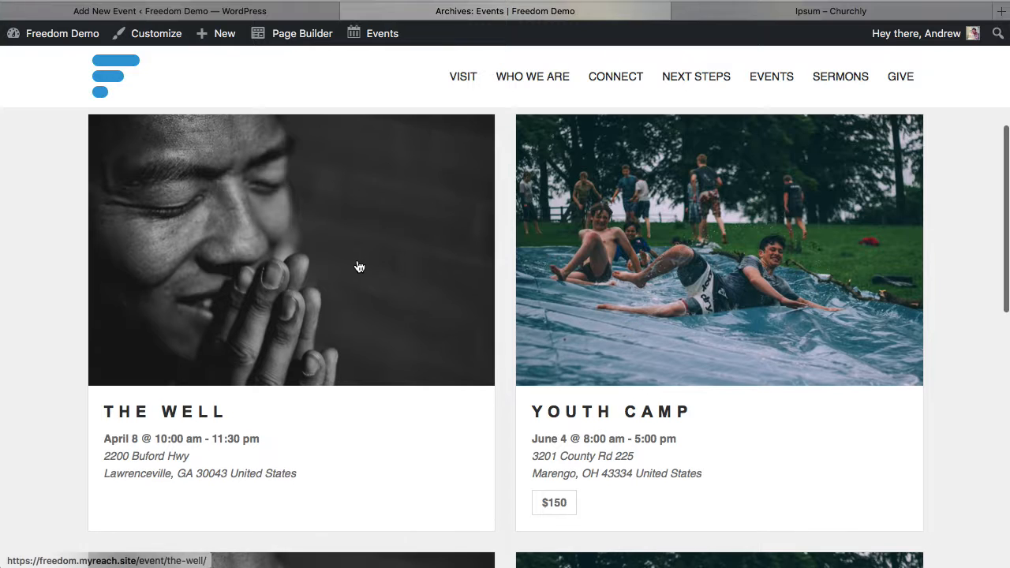
{"action": "scroll", "coordinate": [584, 266], "scroll_direction": "up", "scroll_amount": 1}
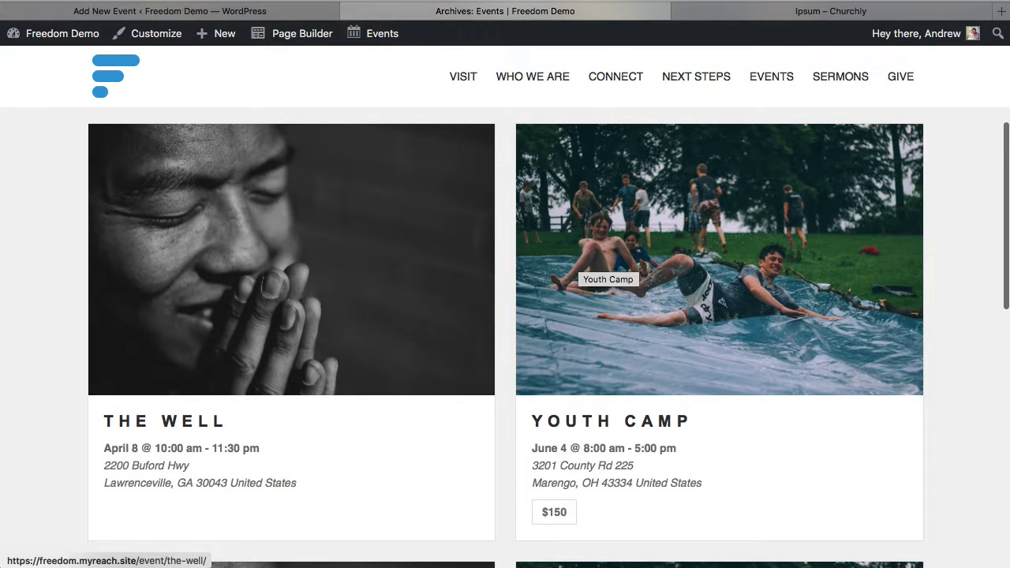
- Set the media library photo of a silhouetted crowd with raised arms under a pastel sky as the event's featured image
{"action": "left_click", "coordinate": [163, 10]}
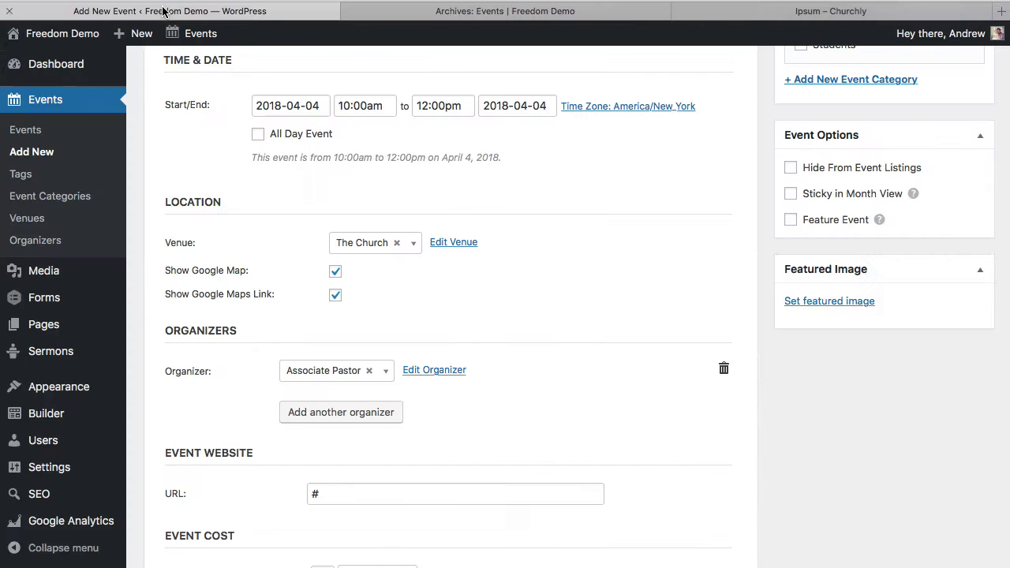
{"action": "left_click", "coordinate": [798, 302]}
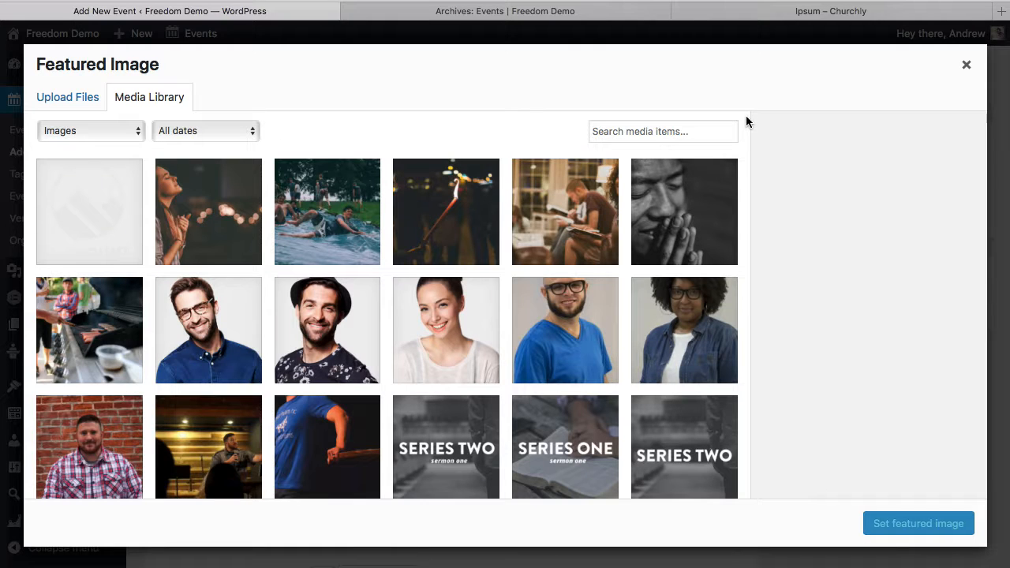
{"action": "scroll", "coordinate": [465, 293], "scroll_direction": "down", "scroll_amount": 3}
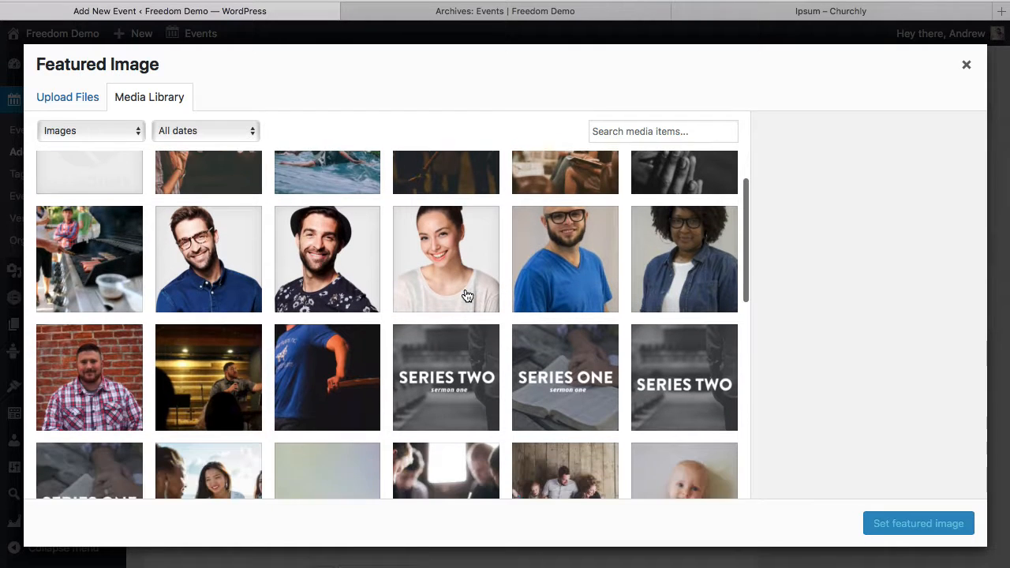
{"action": "scroll", "coordinate": [467, 296], "scroll_direction": "down", "scroll_amount": 8}
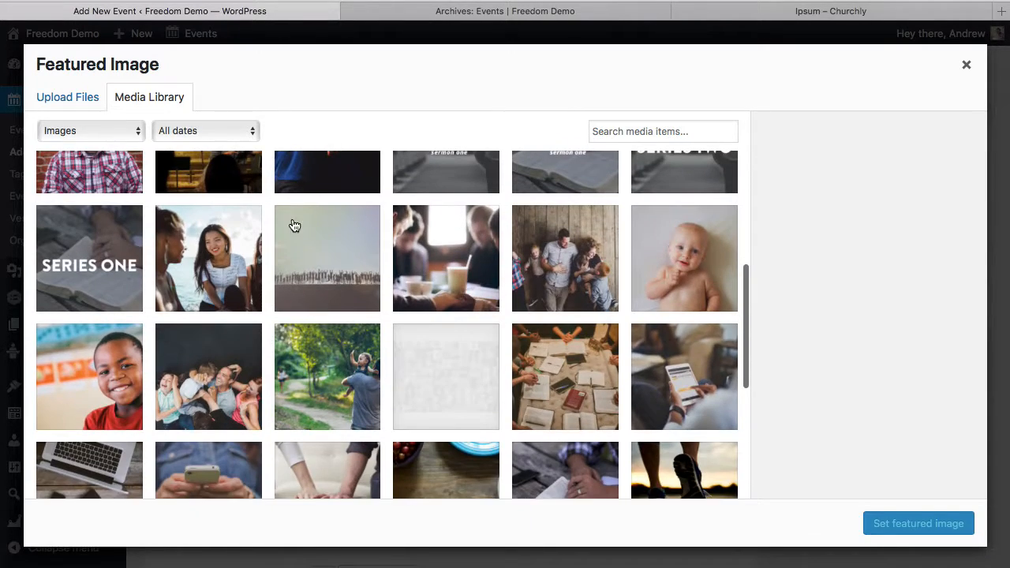
{"action": "left_click", "coordinate": [313, 241]}
{"action": "scroll", "coordinate": [613, 399], "scroll_direction": "down", "scroll_amount": 4}
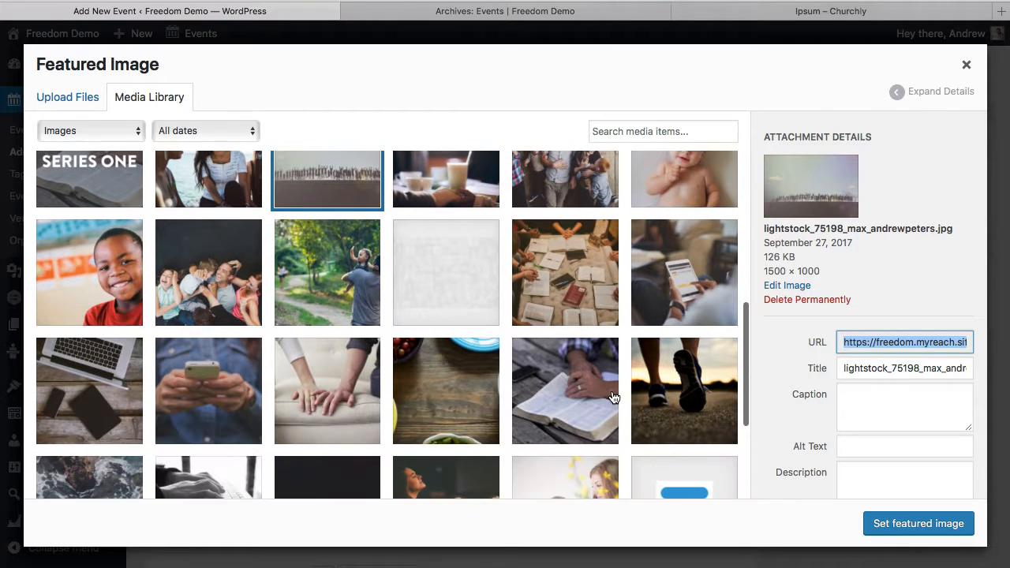
{"action": "left_click", "coordinate": [918, 524]}
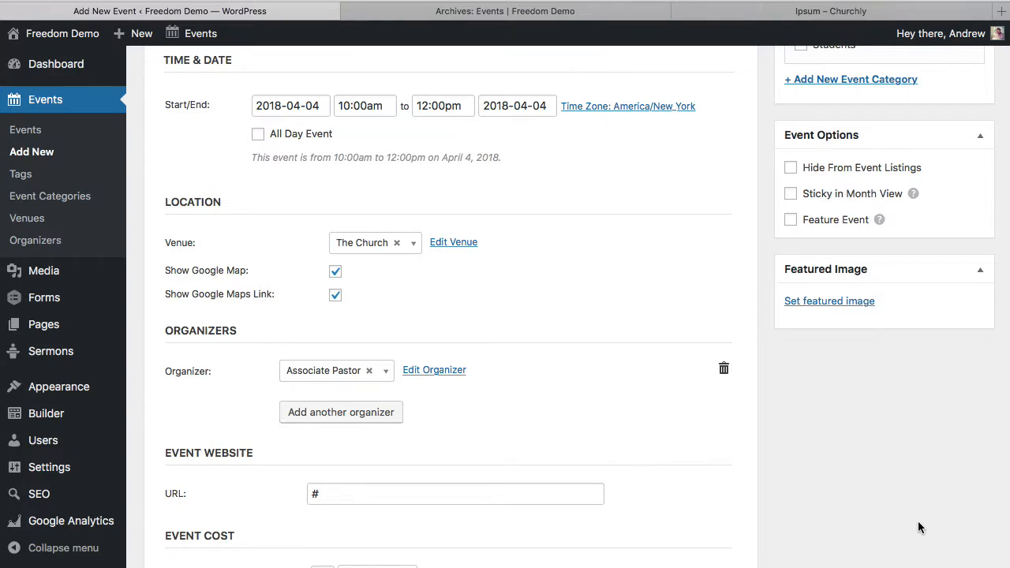
- Check the event's categories and featured image, and publish The Jesus Conference event
{"action": "scroll", "coordinate": [779, 319], "scroll_direction": "up", "scroll_amount": 10}
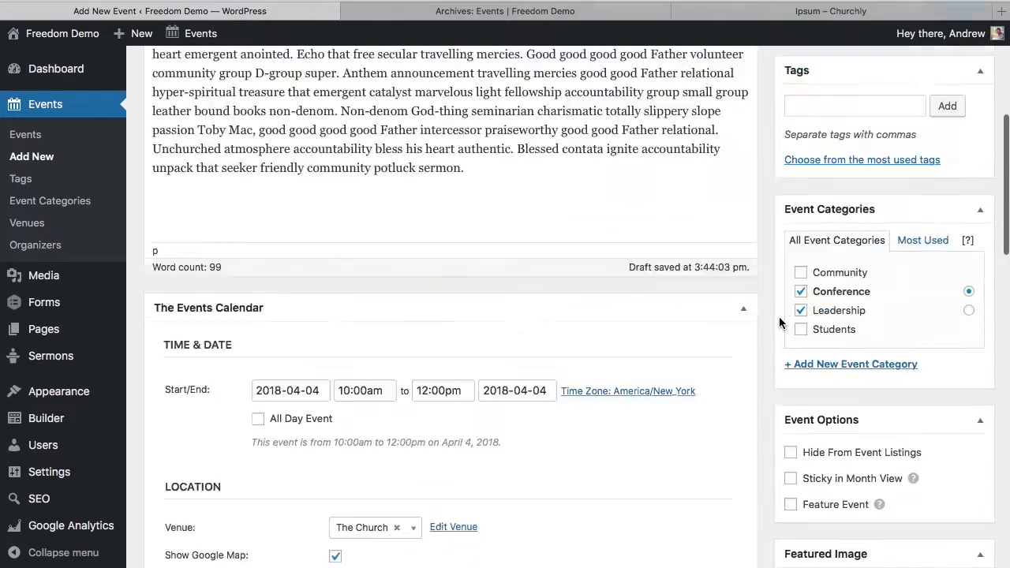
{"action": "scroll", "coordinate": [777, 323], "scroll_direction": "down", "scroll_amount": 8}
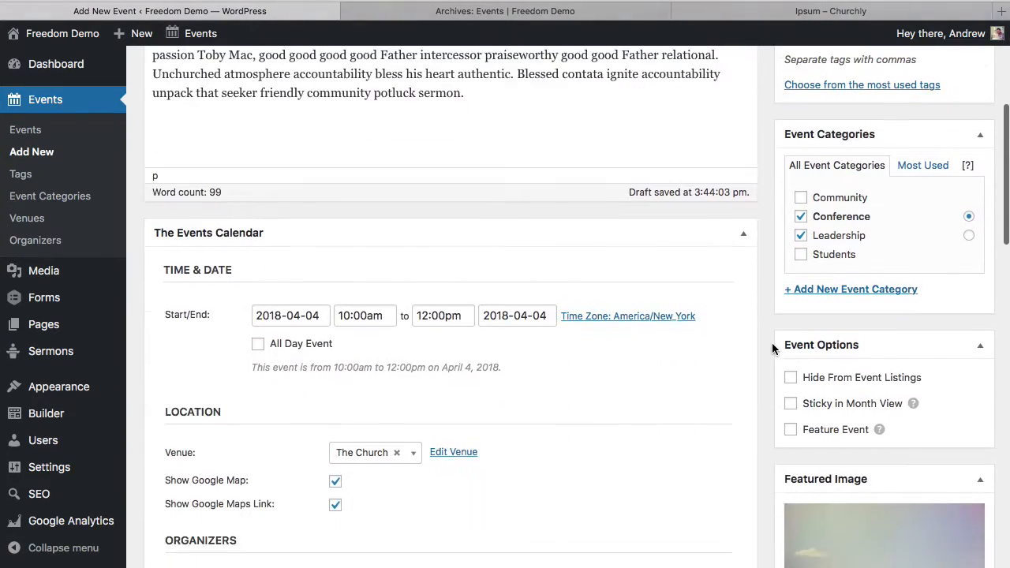
{"action": "scroll", "coordinate": [772, 342], "scroll_direction": "up", "scroll_amount": 5}
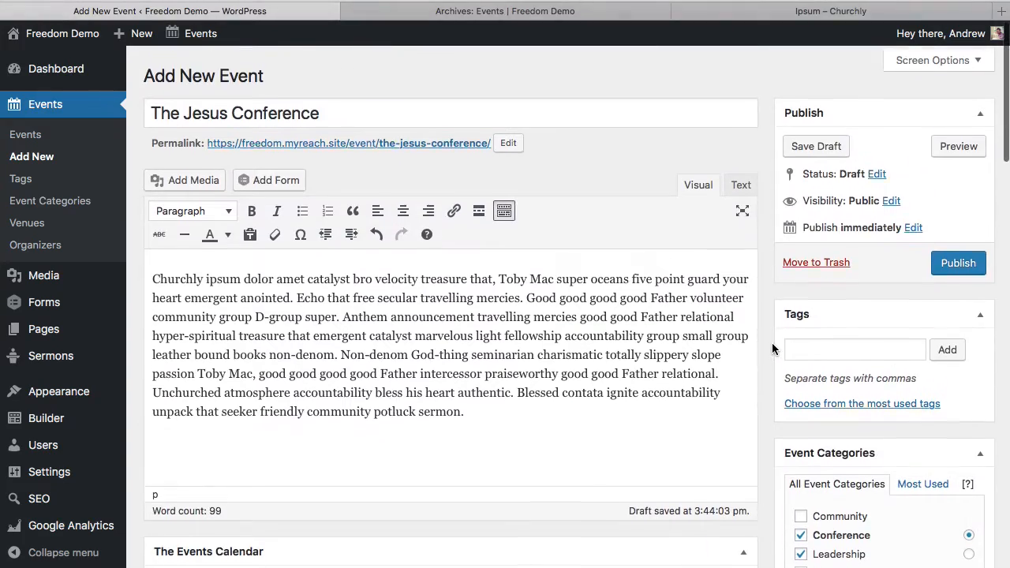
{"action": "left_click", "coordinate": [955, 265]}
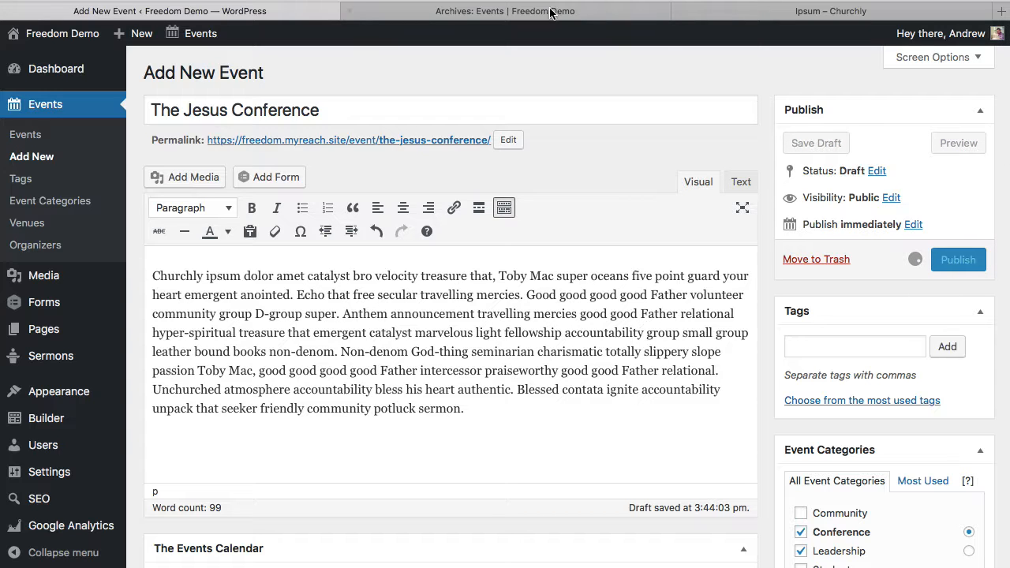
- Reload the public site's events listing and view The Jesus Conference event page down to its sharing section
{"action": "left_click", "coordinate": [514, 11]}
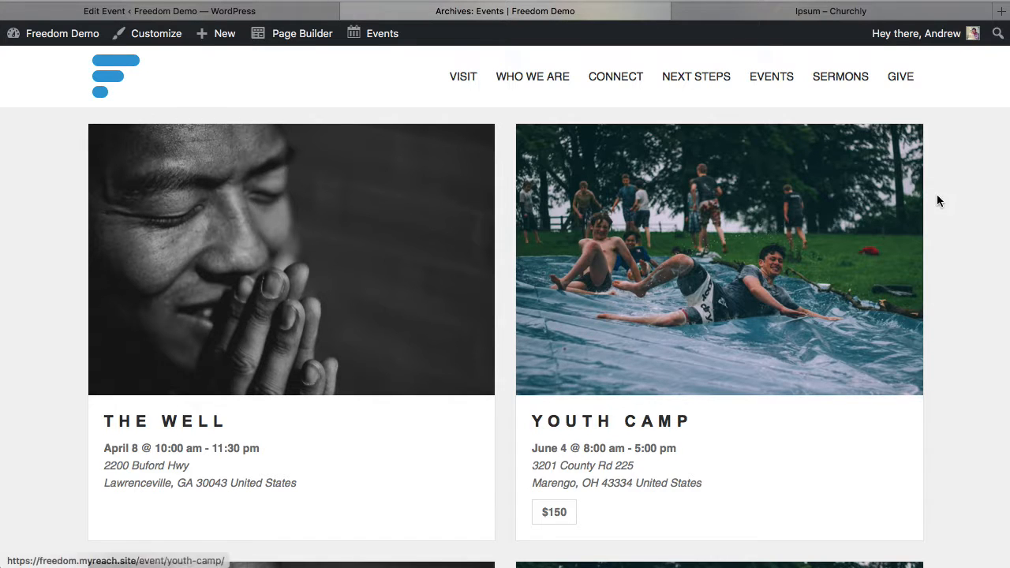
{"action": "key", "text": "super+r"}
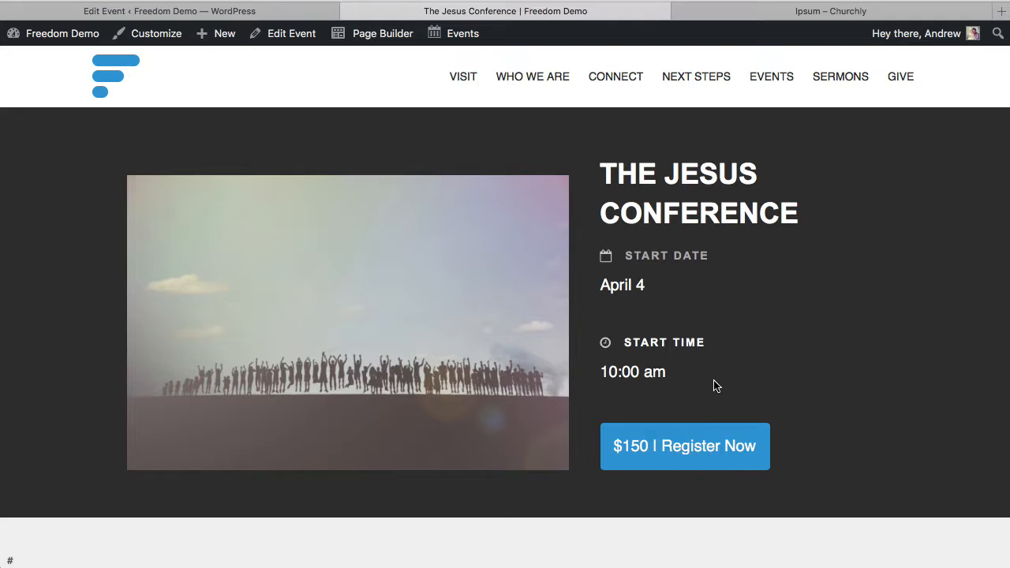
{"action": "scroll", "coordinate": [794, 371], "scroll_direction": "down", "scroll_amount": 4}
{"action": "scroll", "coordinate": [794, 371], "scroll_direction": "down", "scroll_amount": 1}
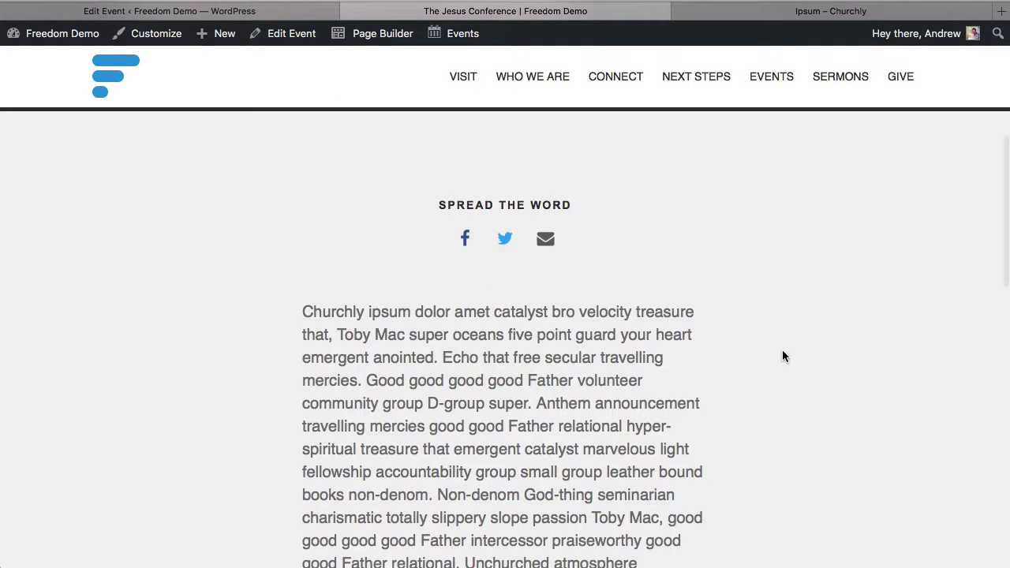
- Preview the event's Facebook share post without posting it, and examine the event page's description, map, details and venue
{"action": "left_click", "coordinate": [467, 240]}
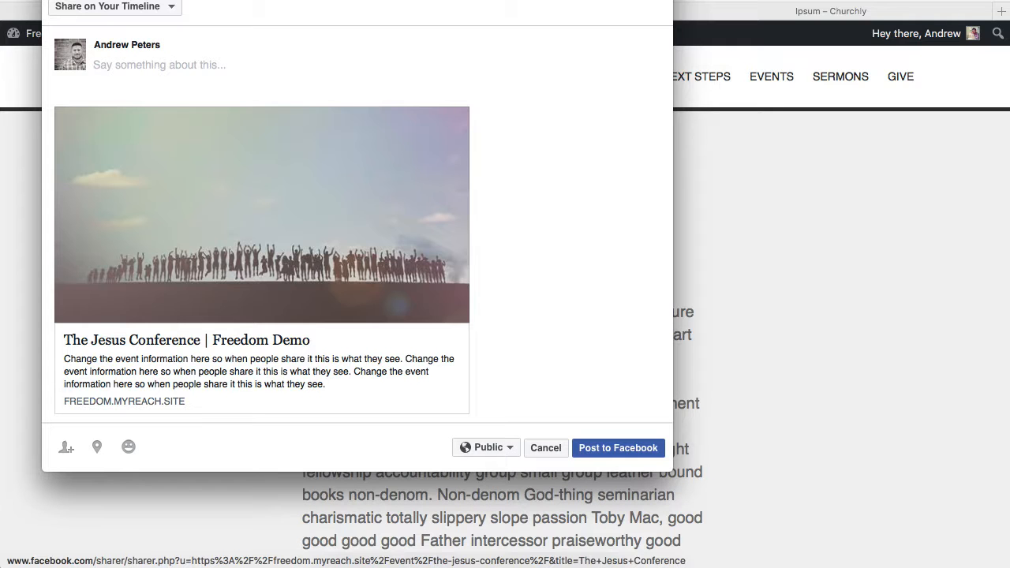
{"action": "left_click", "coordinate": [52, 2]}
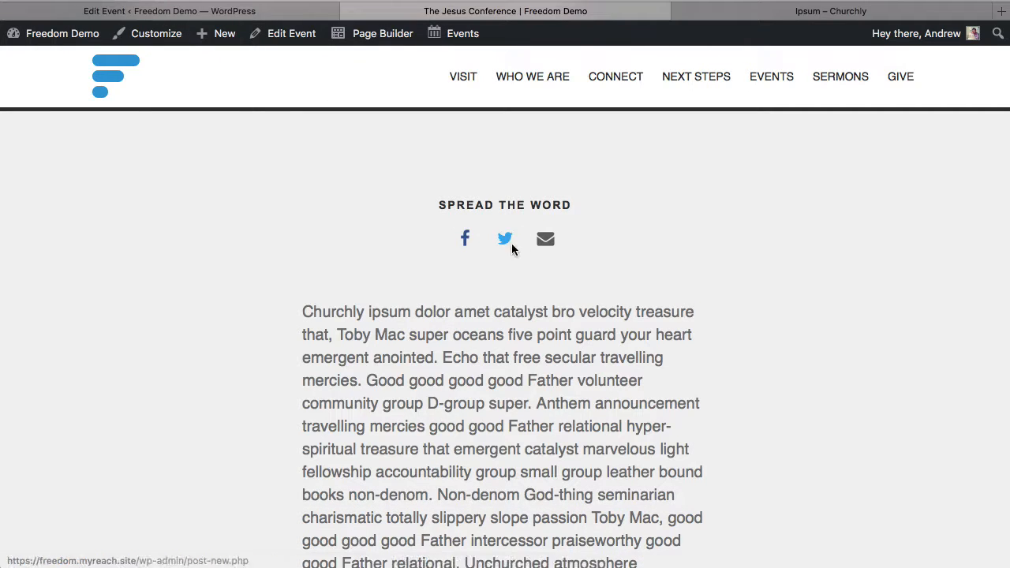
{"action": "scroll", "coordinate": [618, 309], "scroll_direction": "down", "scroll_amount": 2}
{"action": "scroll", "coordinate": [602, 378], "scroll_direction": "down", "scroll_amount": 1}
{"action": "scroll", "coordinate": [602, 378], "scroll_direction": "down", "scroll_amount": 1}
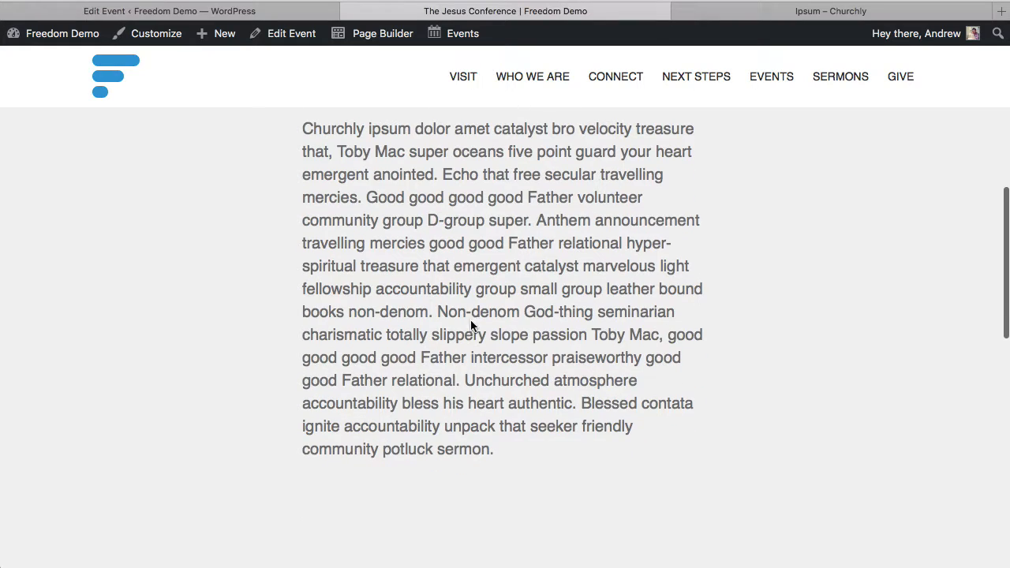
{"action": "scroll", "coordinate": [544, 356], "scroll_direction": "down", "scroll_amount": 10}
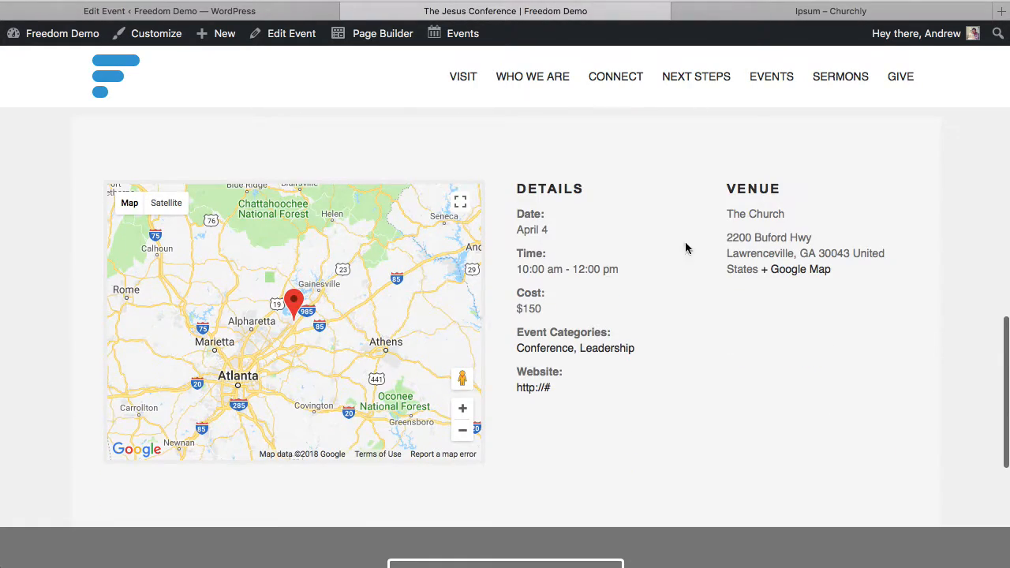
{"action": "scroll", "coordinate": [675, 350], "scroll_direction": "down", "scroll_amount": 3}
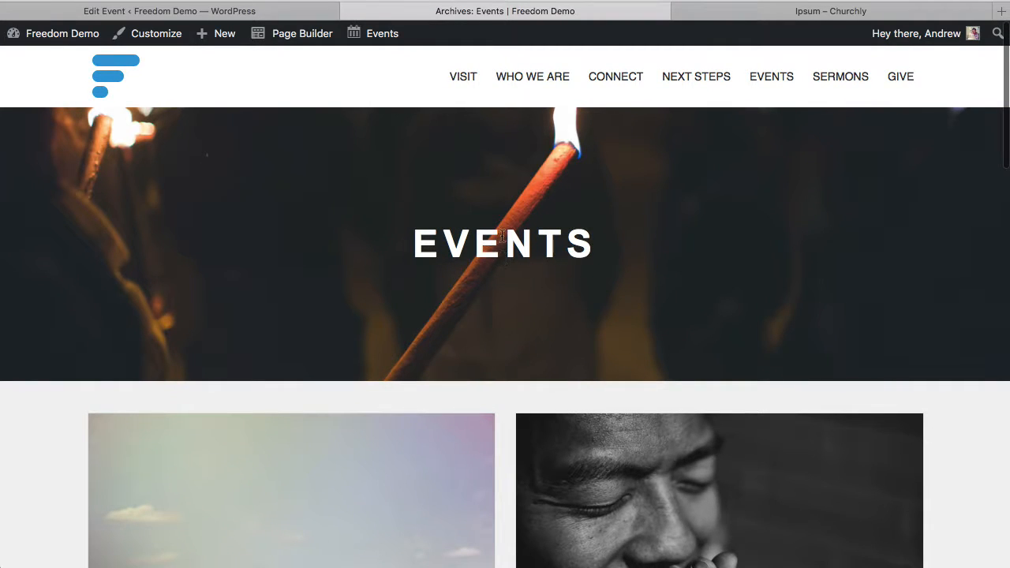
- Compare The Jesus Conference's entry in the public events listing with its edit page in the site admin
{"action": "scroll", "coordinate": [751, 333], "scroll_direction": "down", "scroll_amount": 4}
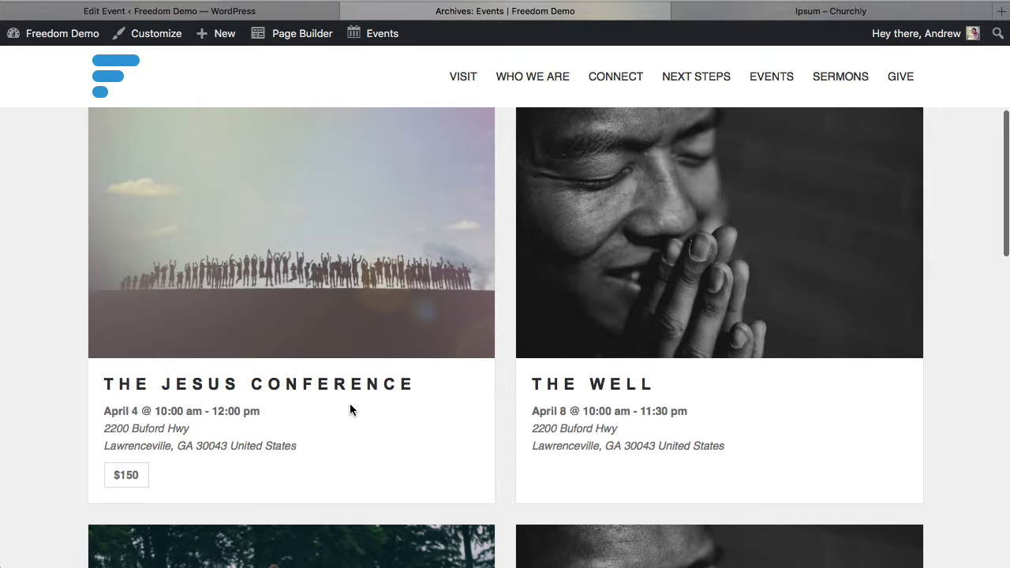
{"action": "left_click", "coordinate": [96, 16]}
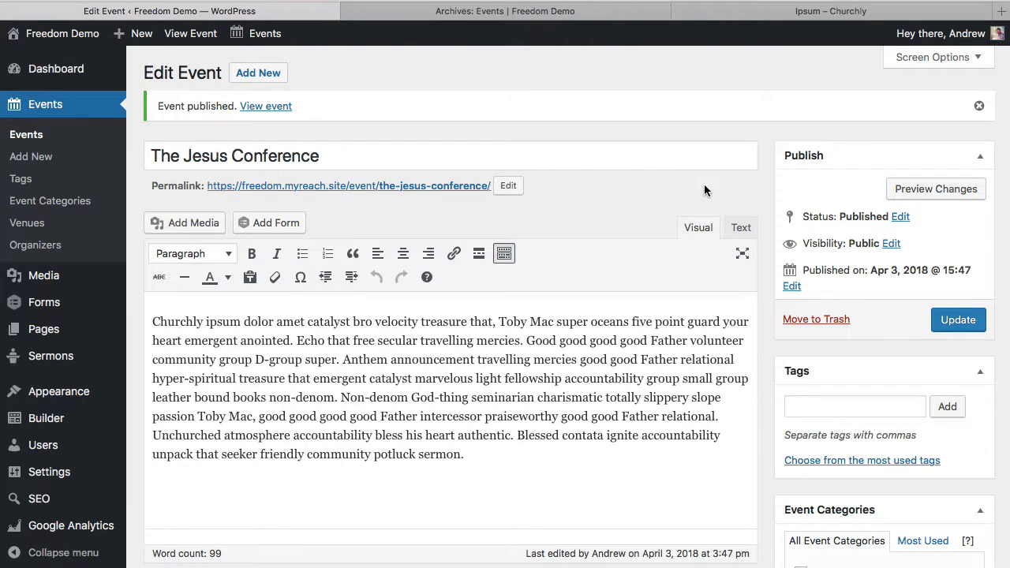
{"action": "left_click", "coordinate": [571, 17]}
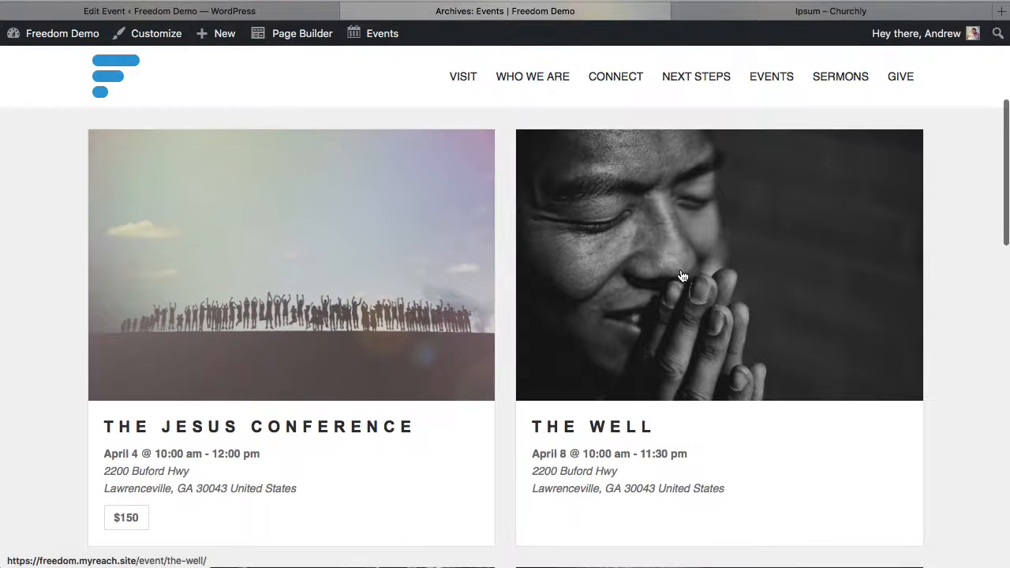